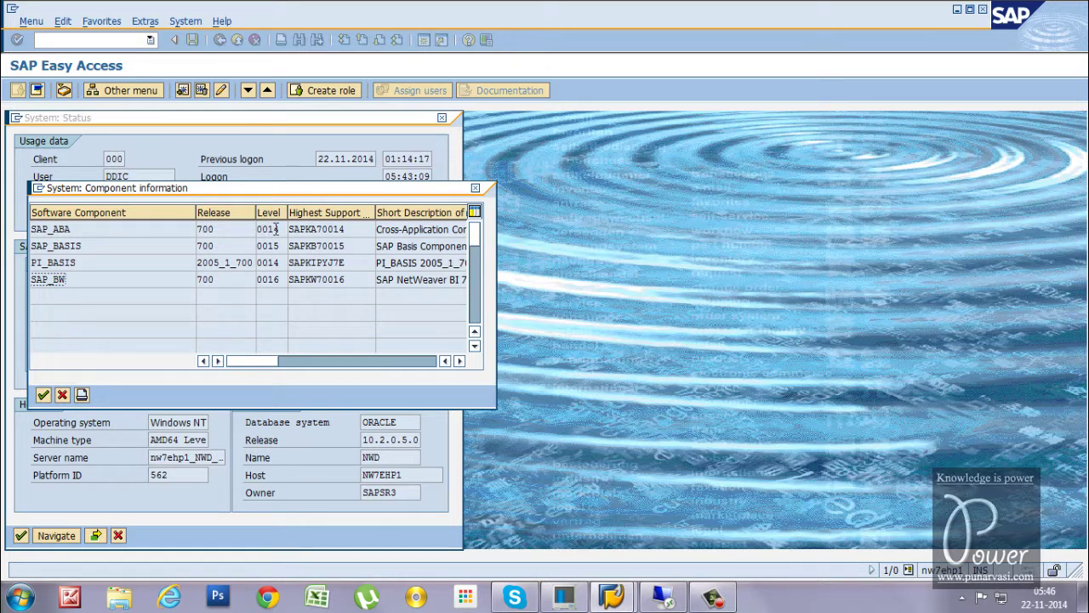
# - Review the levels of SAP_ABA and SAP_BASIS in the component information, and close the system status dialogs
pyautogui.click(278, 228)
pyautogui.click(73, 247)
pyautogui.click(61, 393)
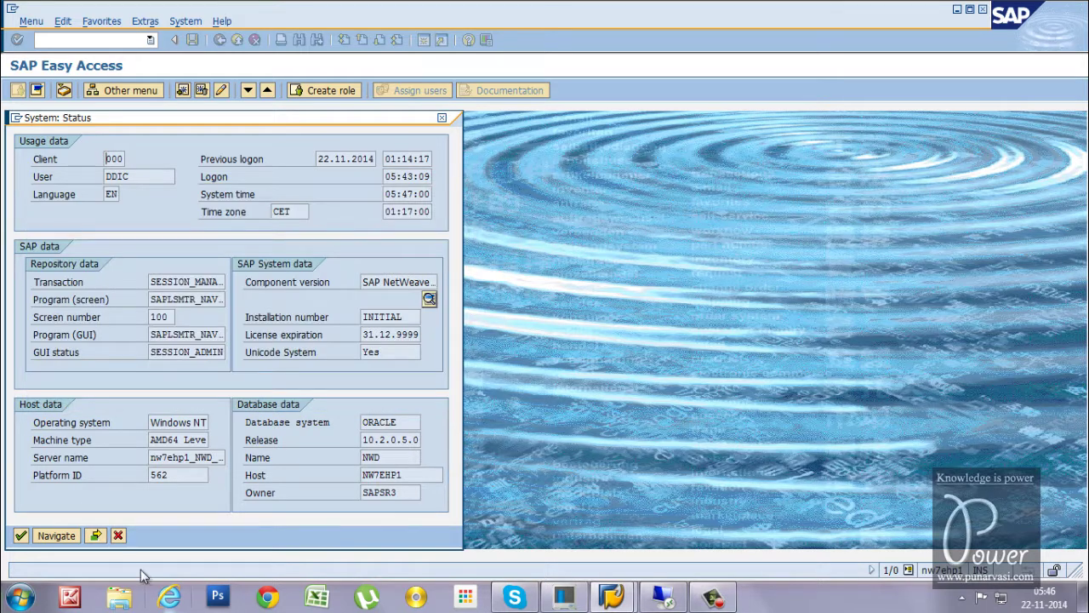
pyautogui.click(118, 535)
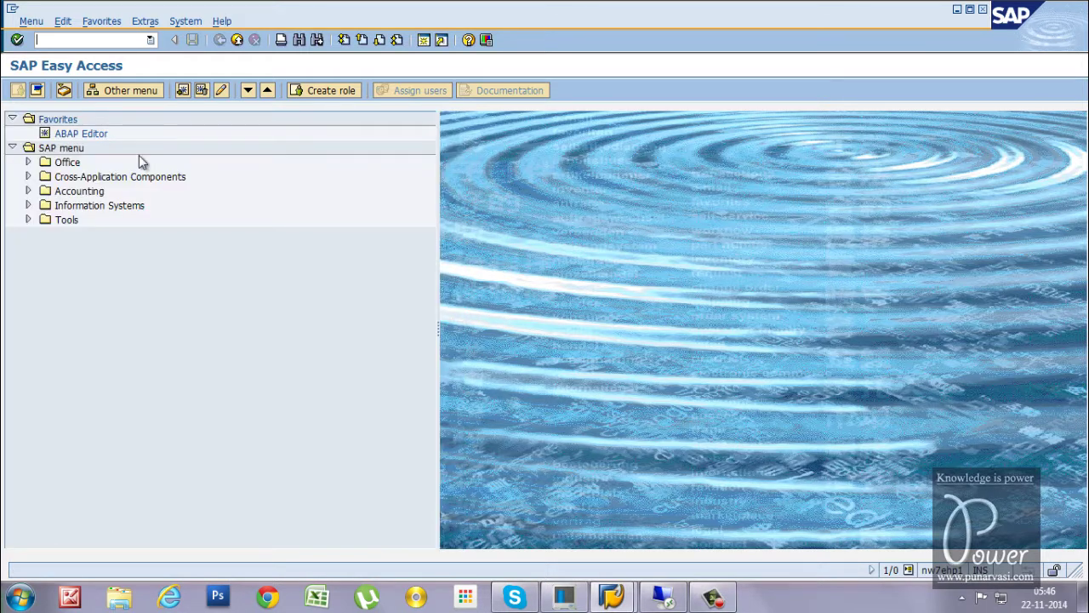
# - Open the Support Package Manager with transaction code spam
pyautogui.click(57, 39)
pyautogui.write('spam')
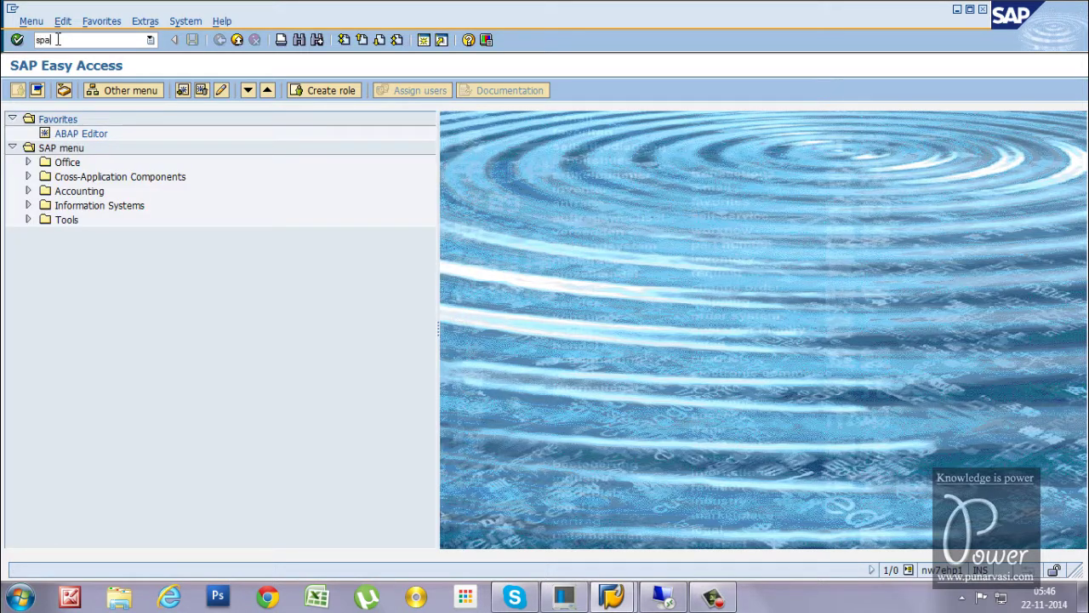
pyautogui.press('Return')
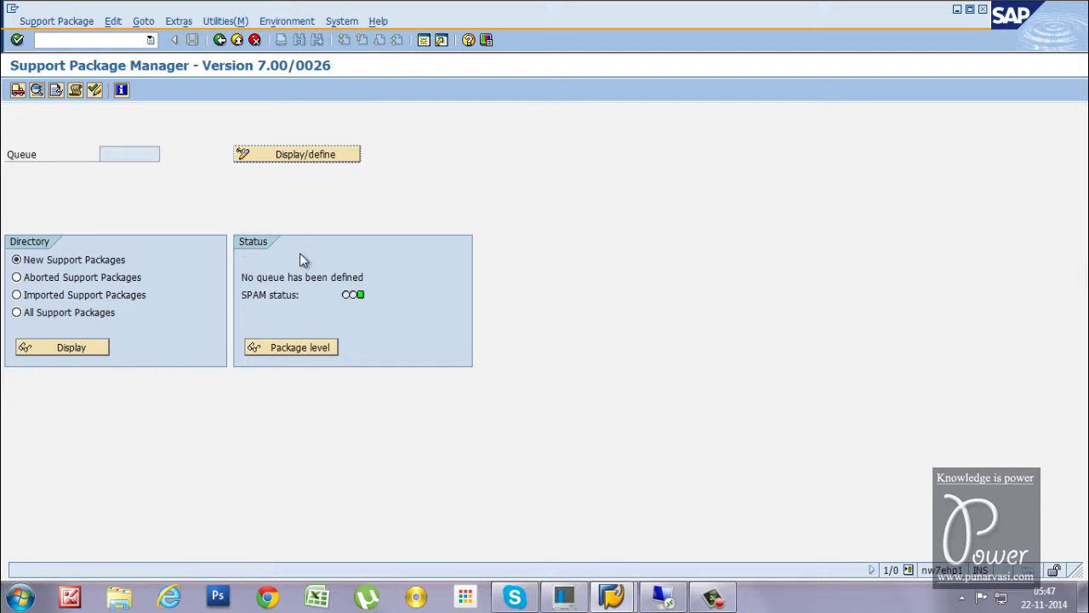
# - Examine the package level details of the SAP_BASIS and SAP_ABA components, and close the package level list
pyautogui.click(278, 348)
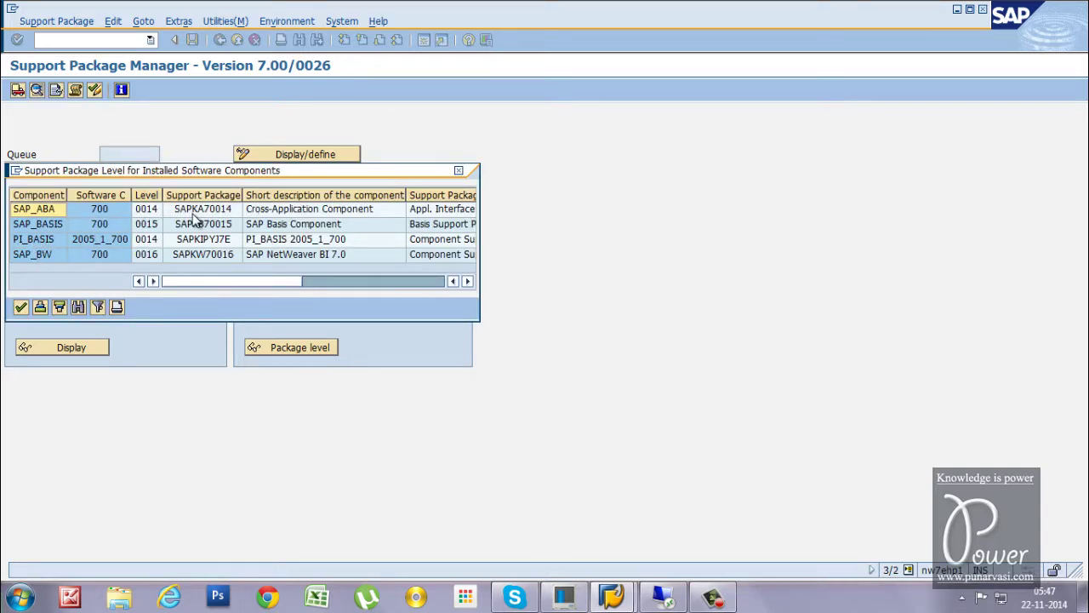
pyautogui.click(50, 222)
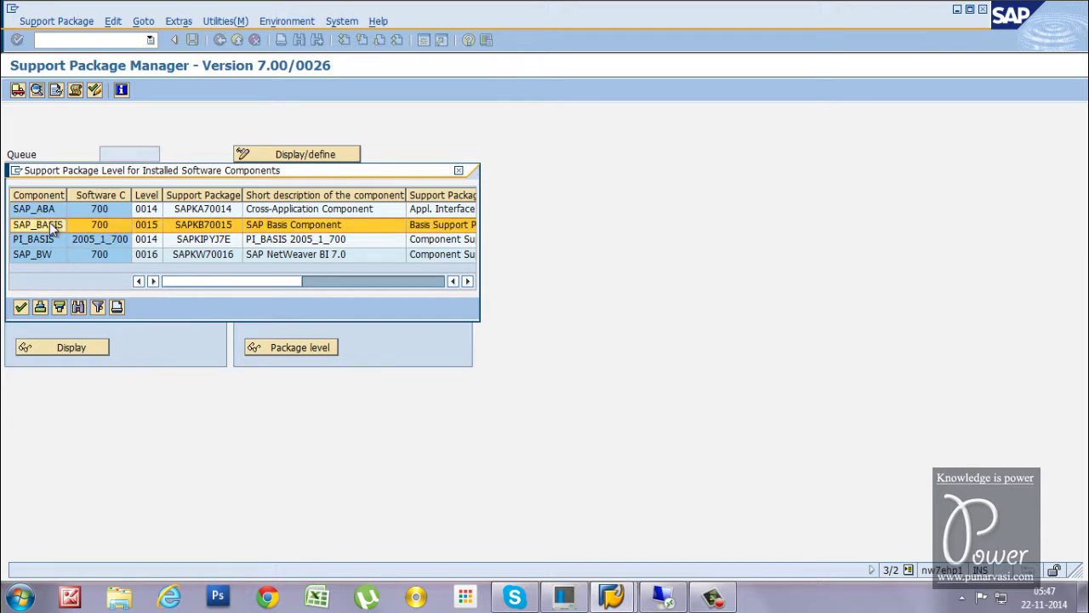
pyautogui.doubleClick(346, 228)
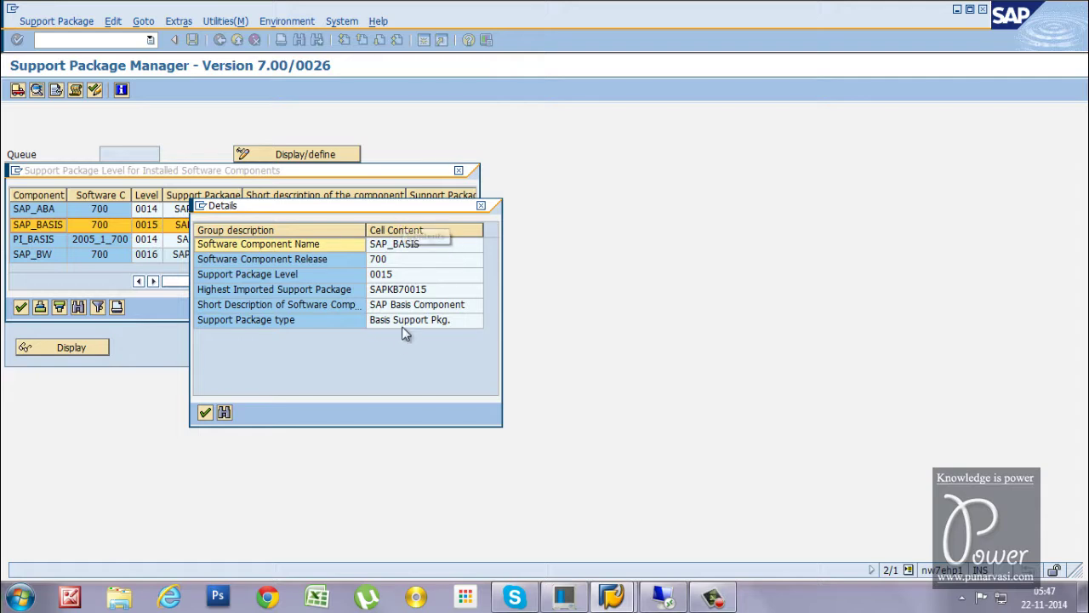
pyautogui.click(204, 412)
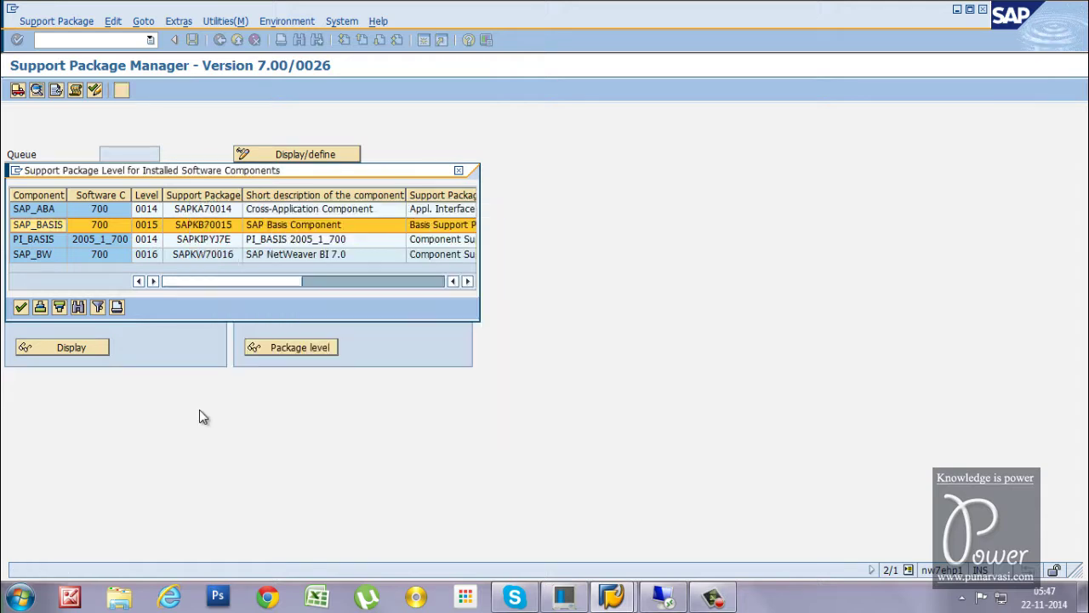
pyautogui.doubleClick(47, 210)
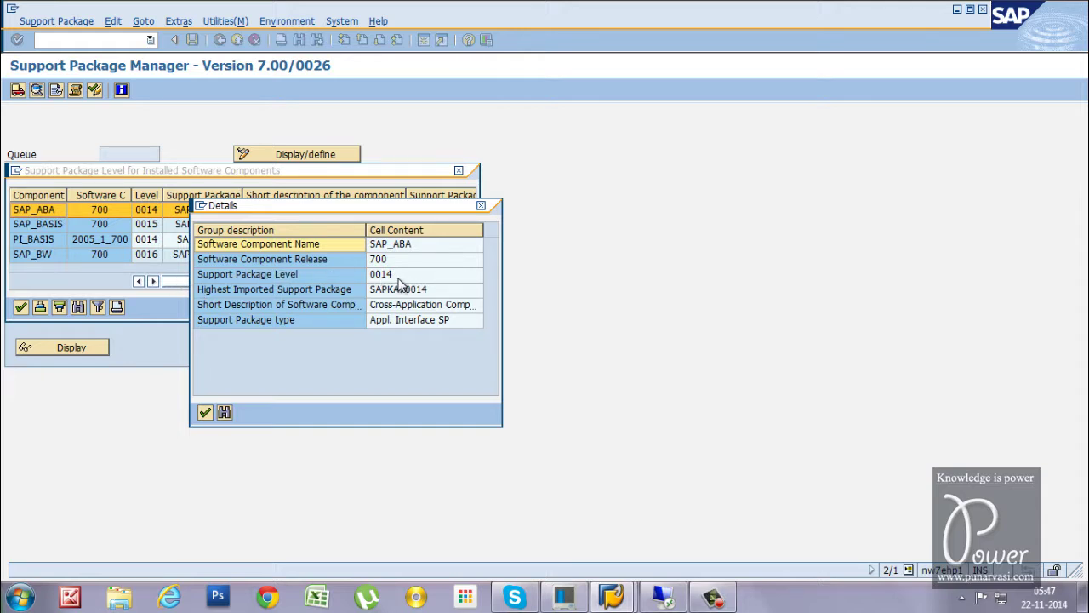
pyautogui.click(480, 206)
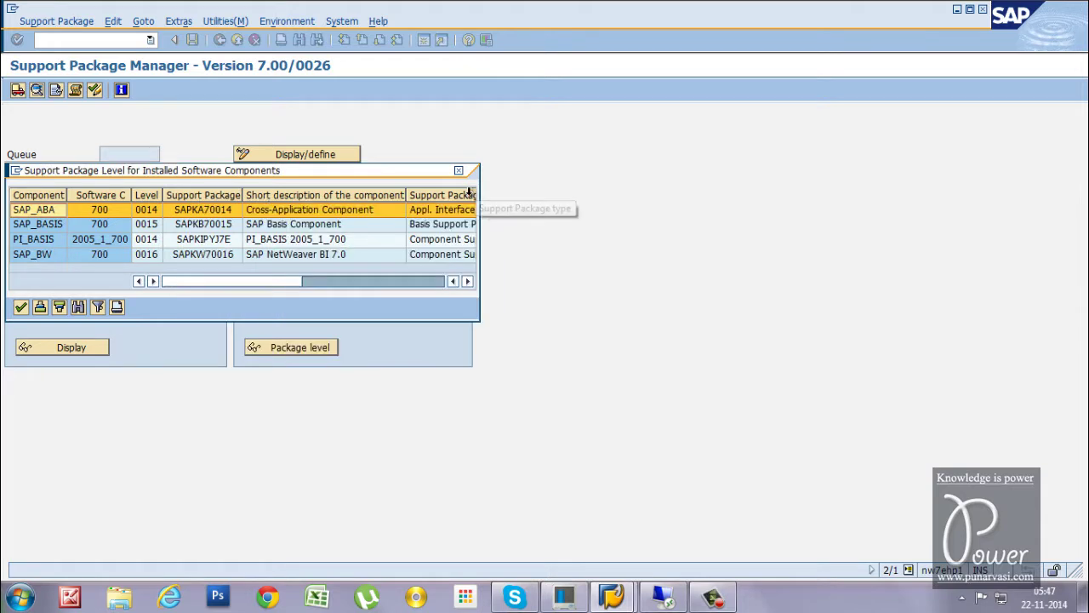
pyautogui.click(459, 170)
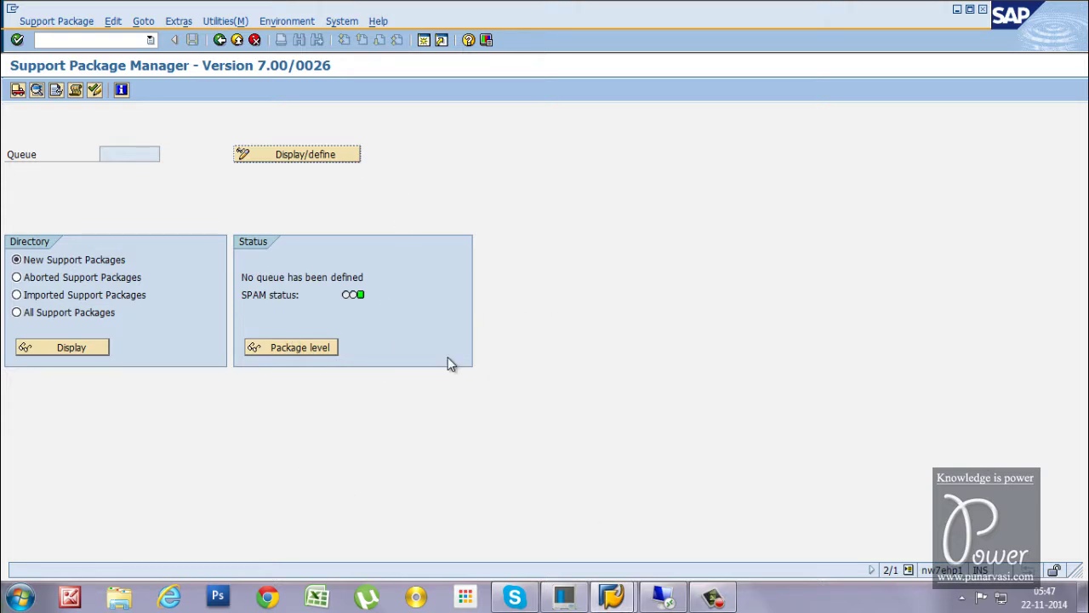
# - Switch to the remote desktop session and open the SAP_ABA_700 folder inside NW70_ABAP_STACK_27
pyautogui.moveTo(663, 599)
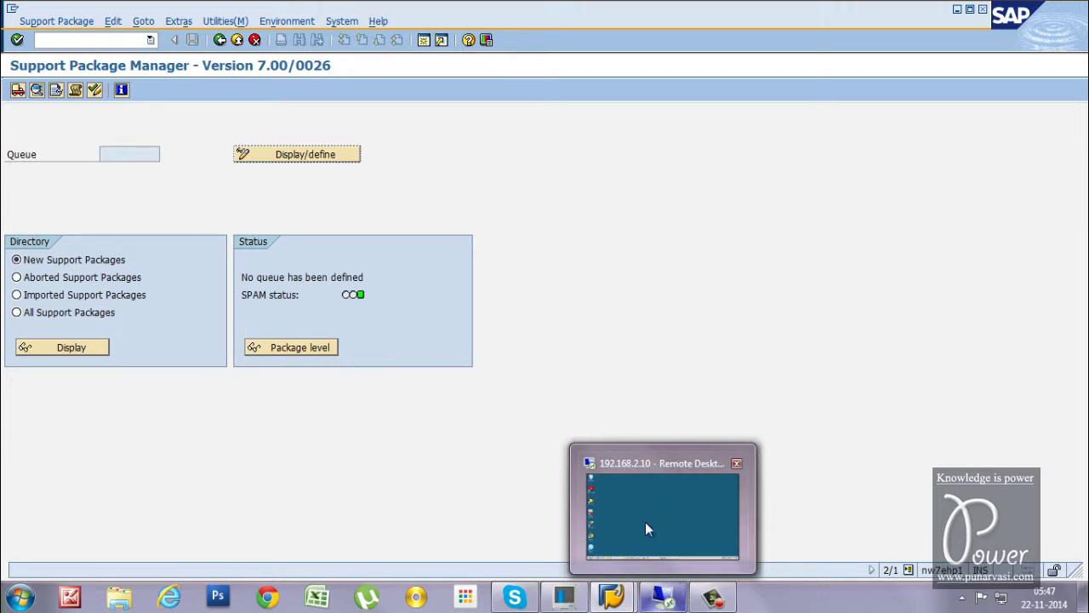
pyautogui.click(675, 589)
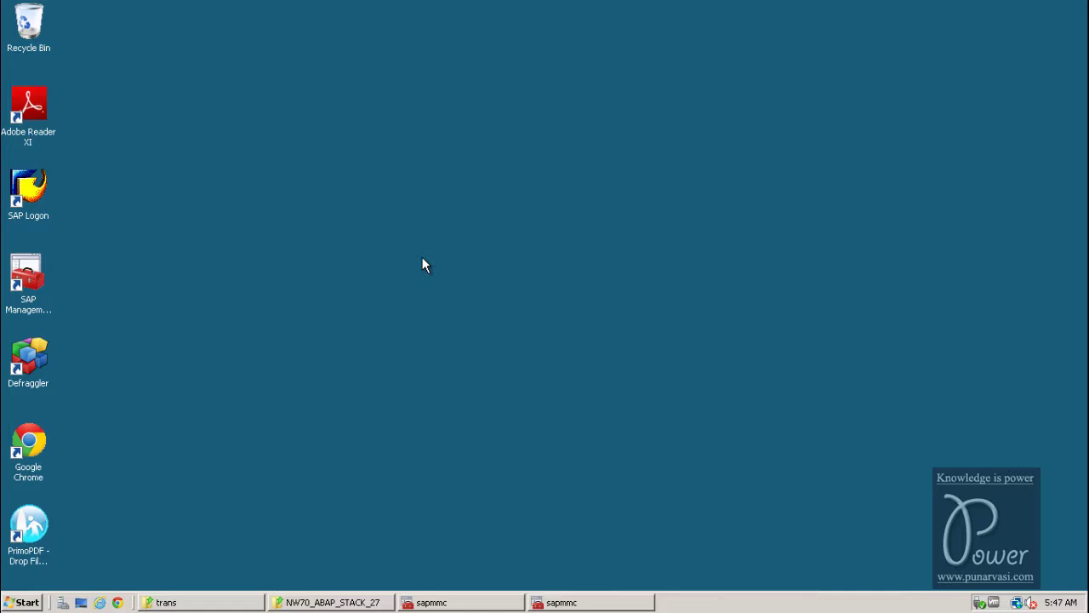
pyautogui.click(339, 597)
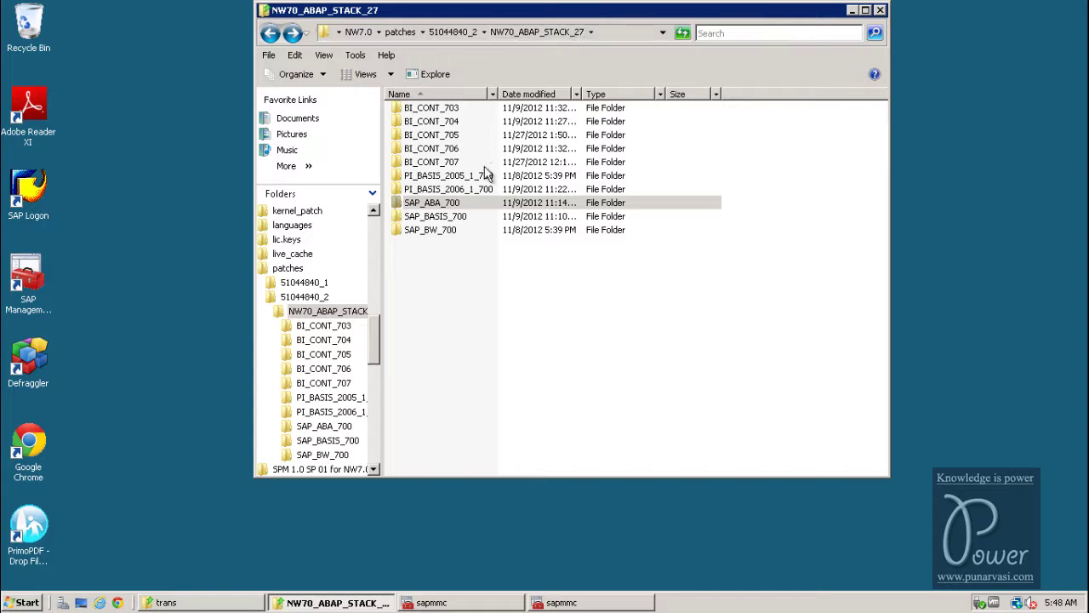
pyautogui.moveTo(442, 209)
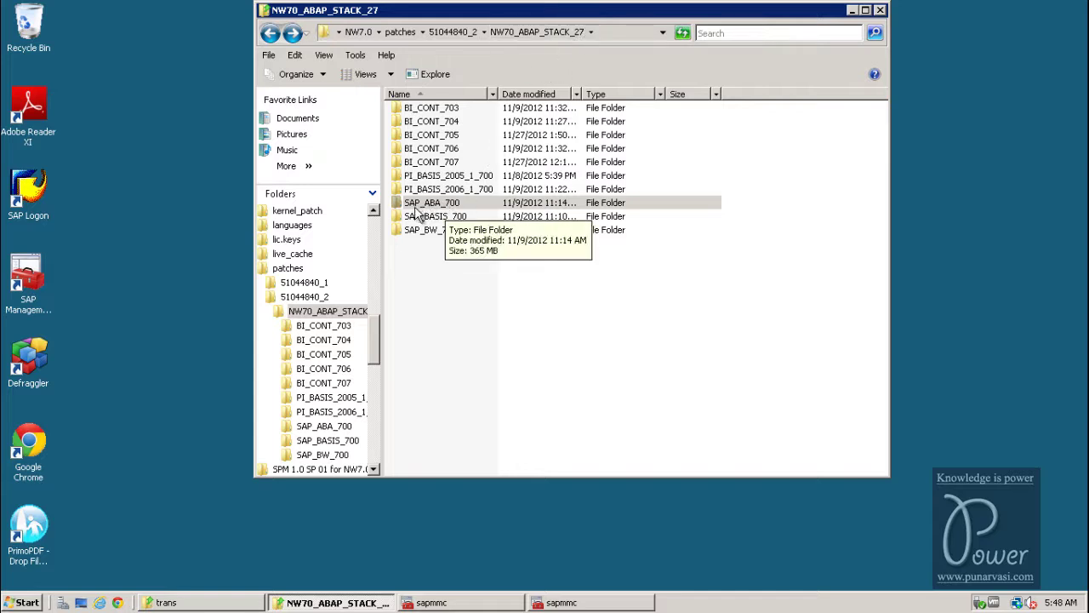
pyautogui.doubleClick(434, 206)
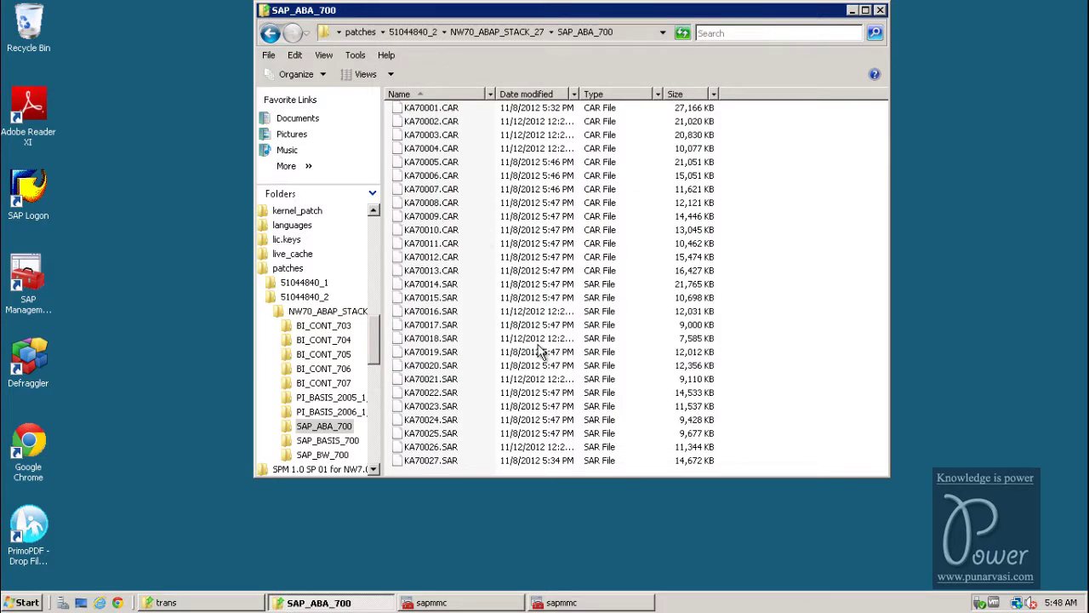
# - Copy KA70015.SAR from the SAP_ABA_700 folder into the C:\usr\sap\trans folder
pyautogui.click(432, 286)
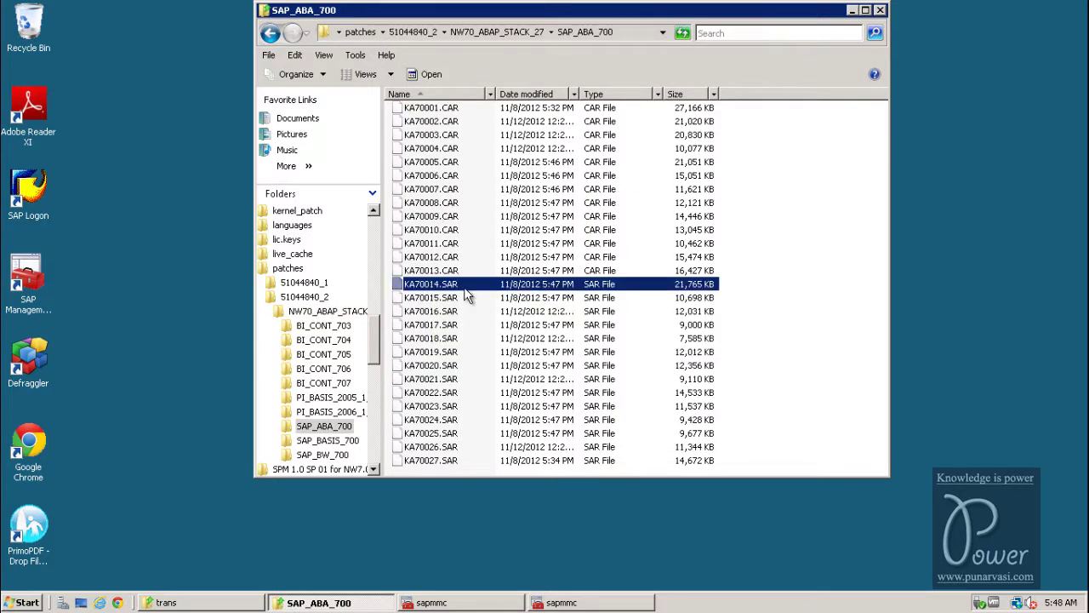
pyautogui.click(439, 299)
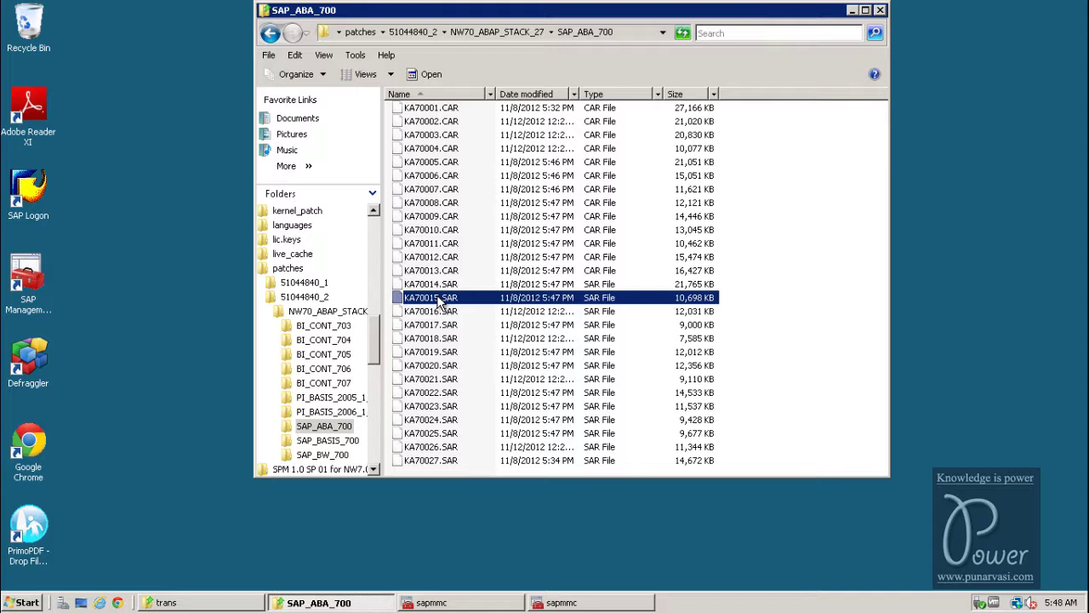
pyautogui.rightClick(439, 300)
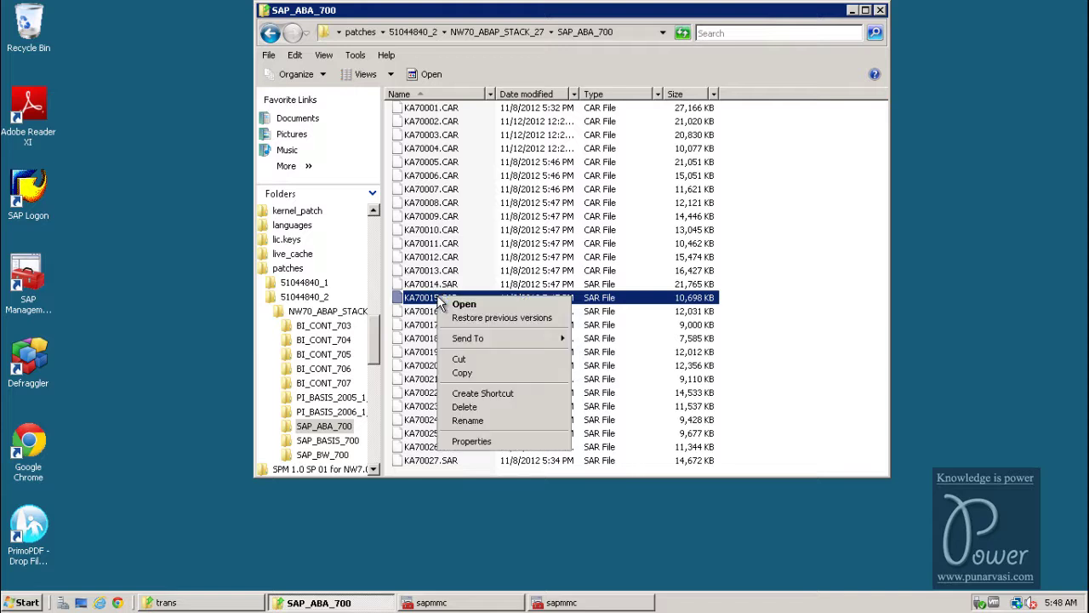
pyautogui.click(464, 374)
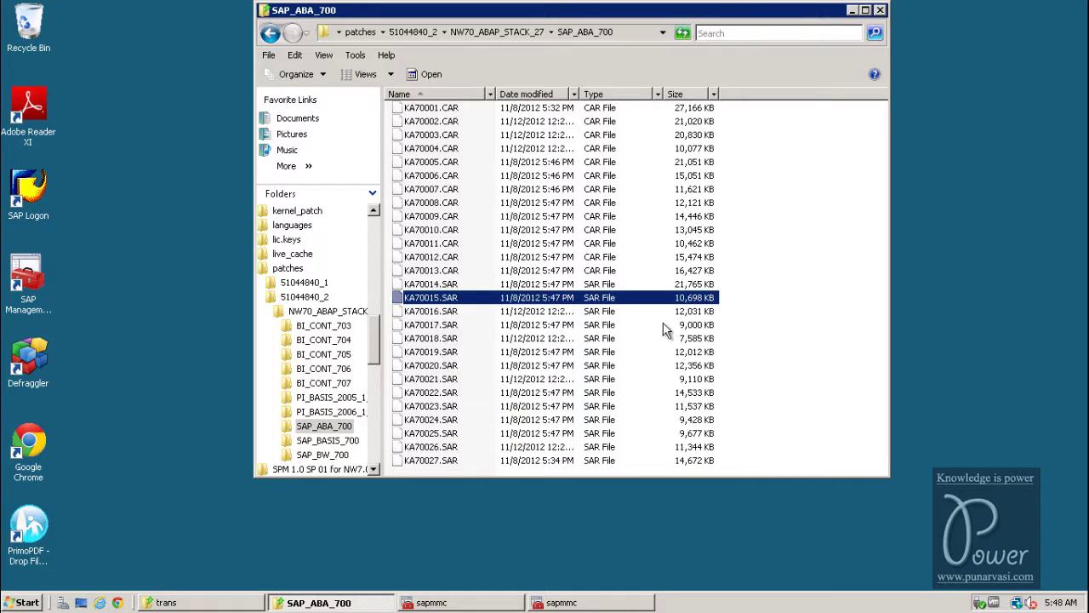
pyautogui.click(190, 605)
pyautogui.rightClick(500, 345)
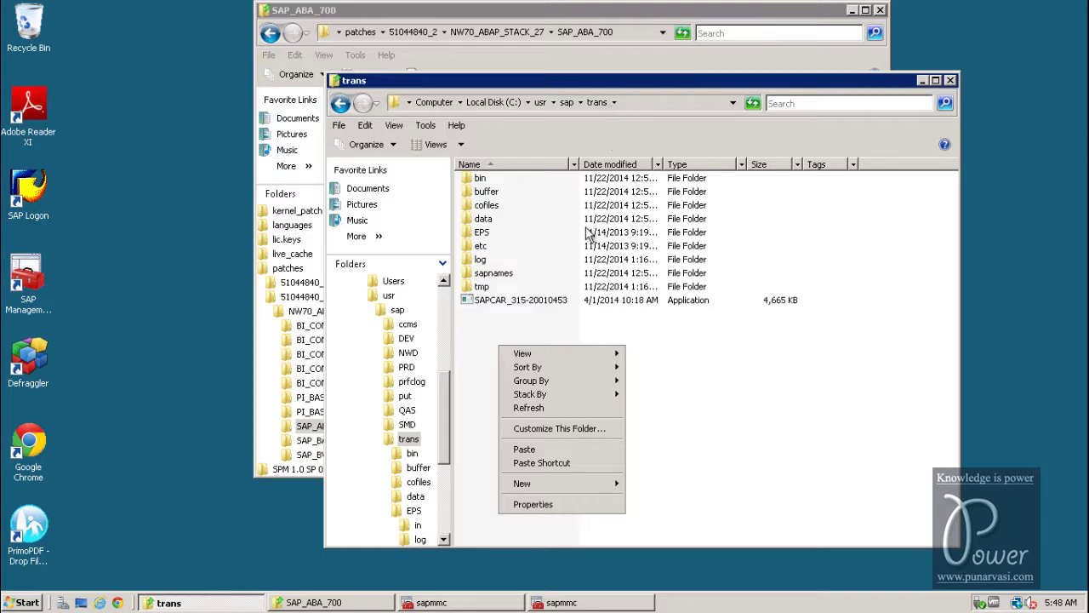
pyautogui.click(535, 450)
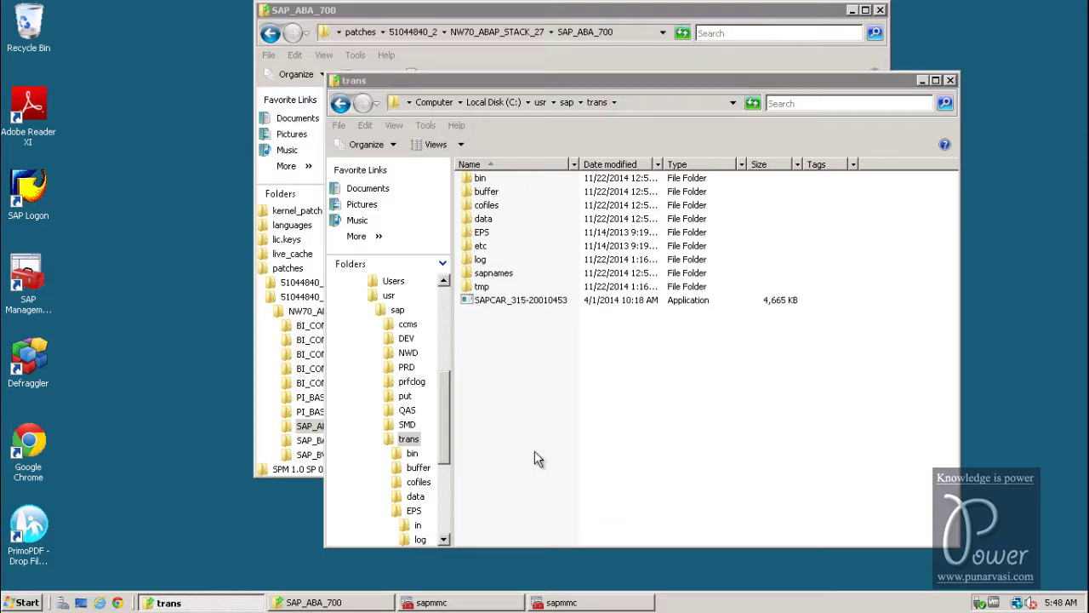
pyautogui.doubleClick(482, 232)
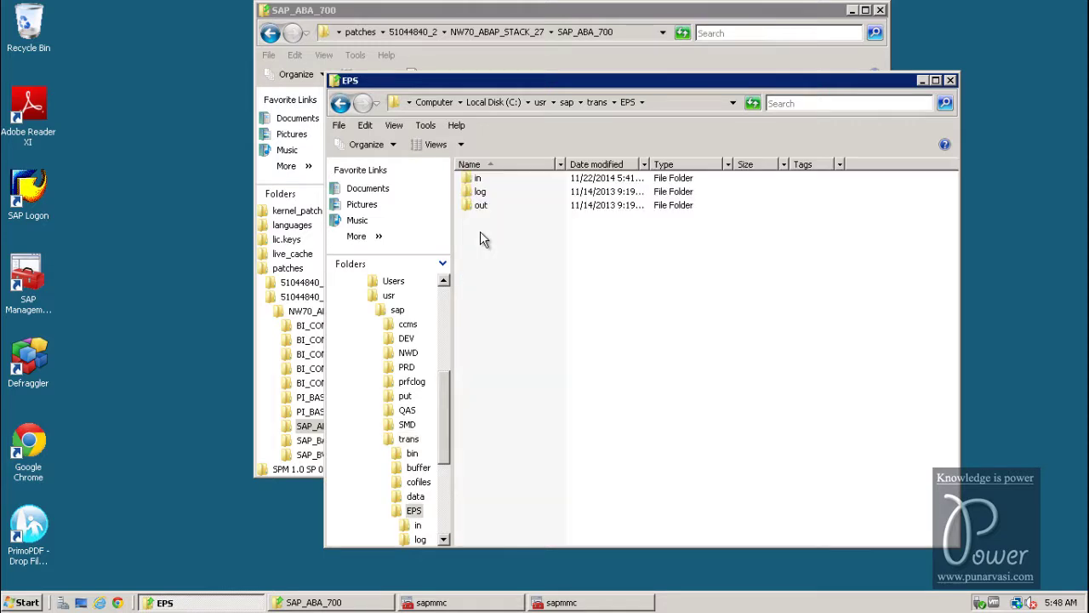
pyautogui.doubleClick(481, 178)
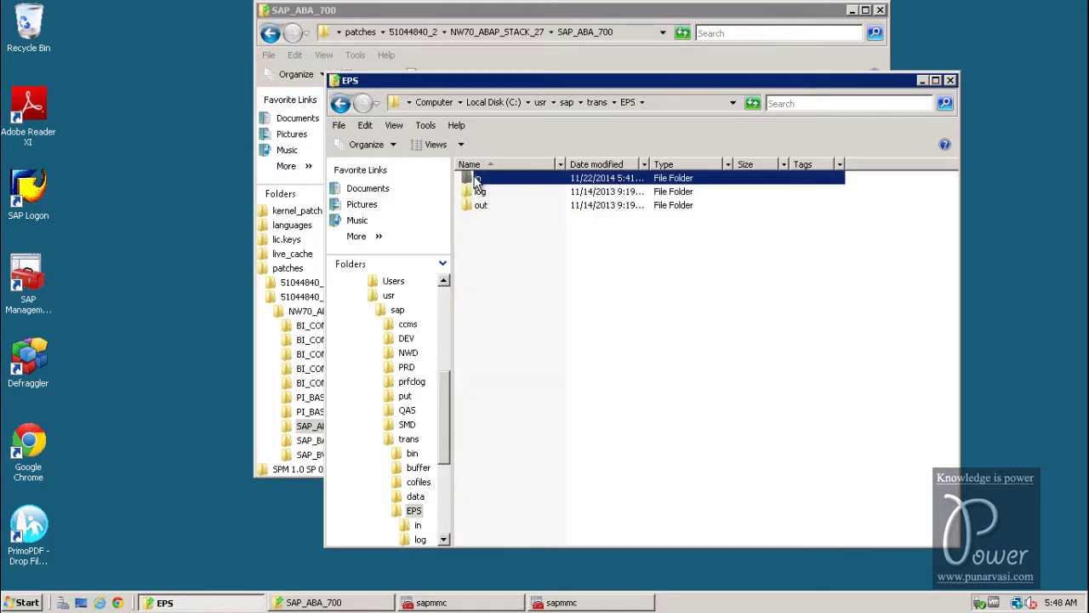
pyautogui.click(340, 103)
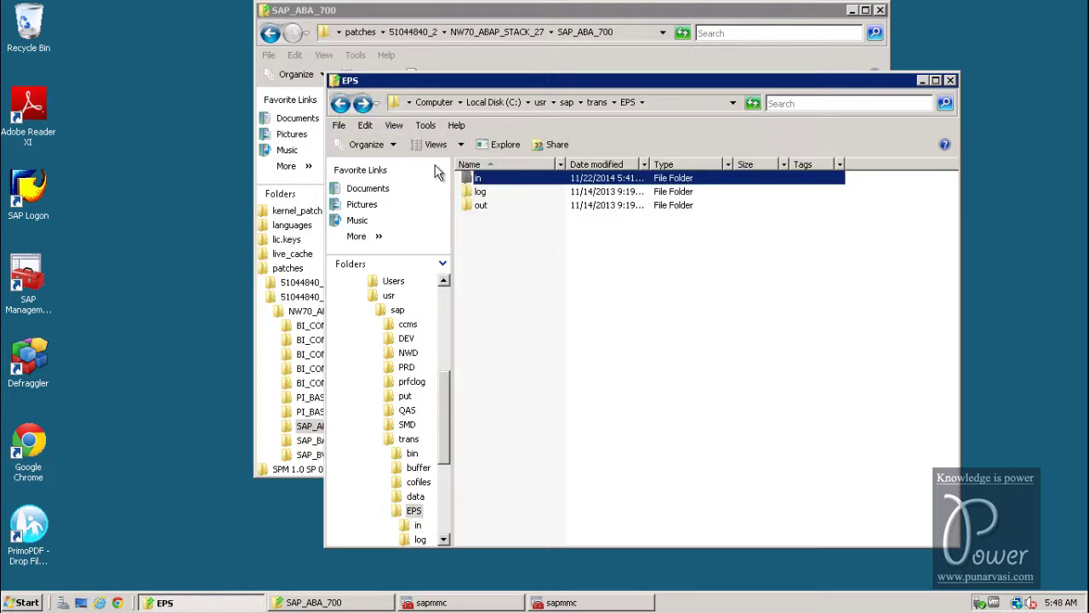
pyautogui.click(340, 103)
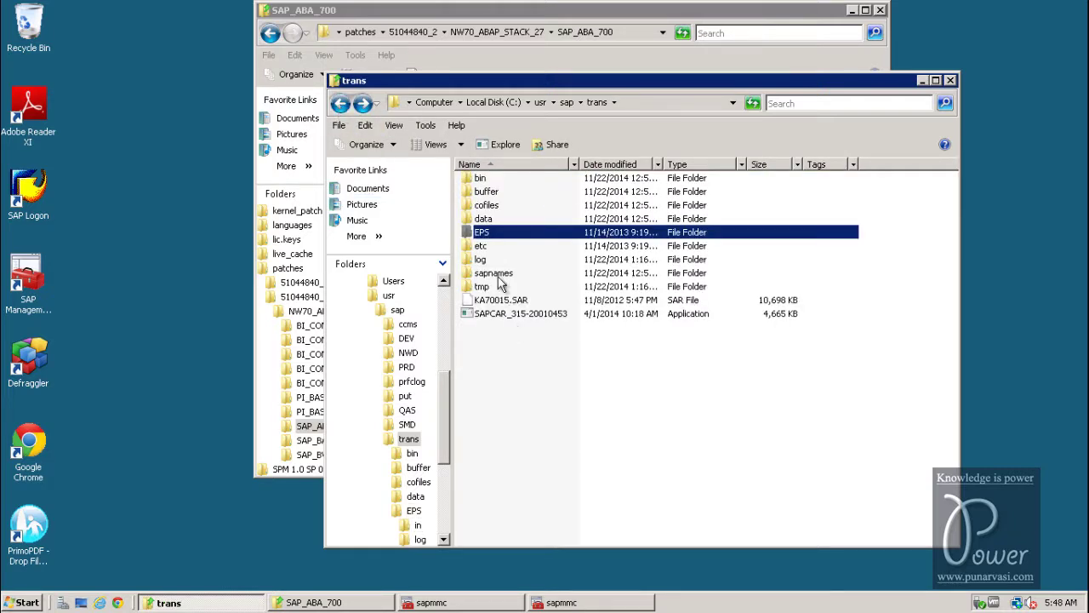
pyautogui.click(500, 315)
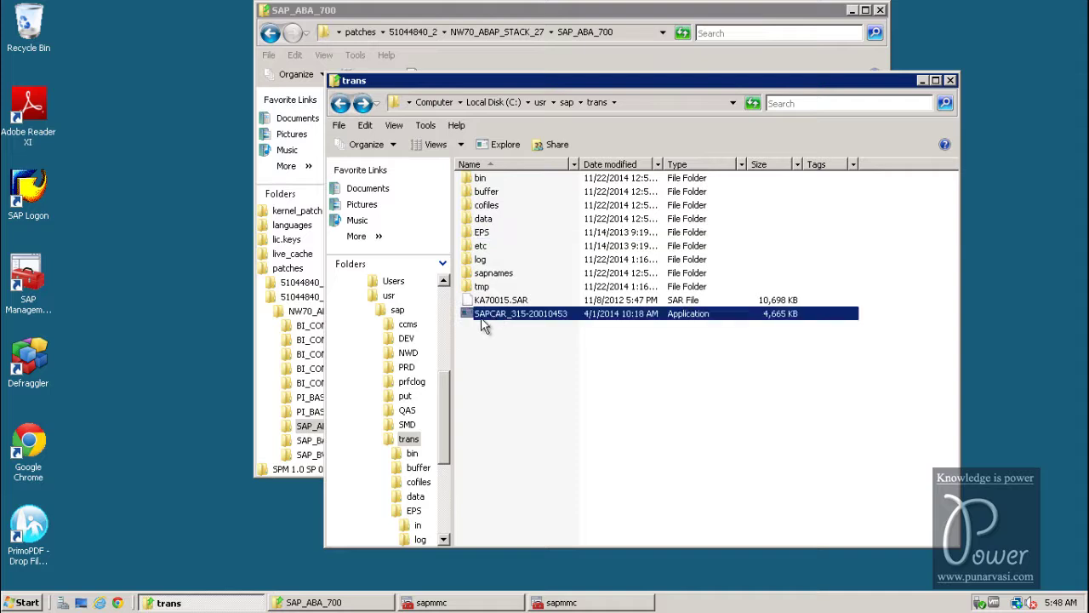
# - Copy the trans folder's path and change to C:\usr\sap\trans in a new Command Prompt
pyautogui.rightClick(598, 102)
pyautogui.click(625, 106)
pyautogui.click(27, 603)
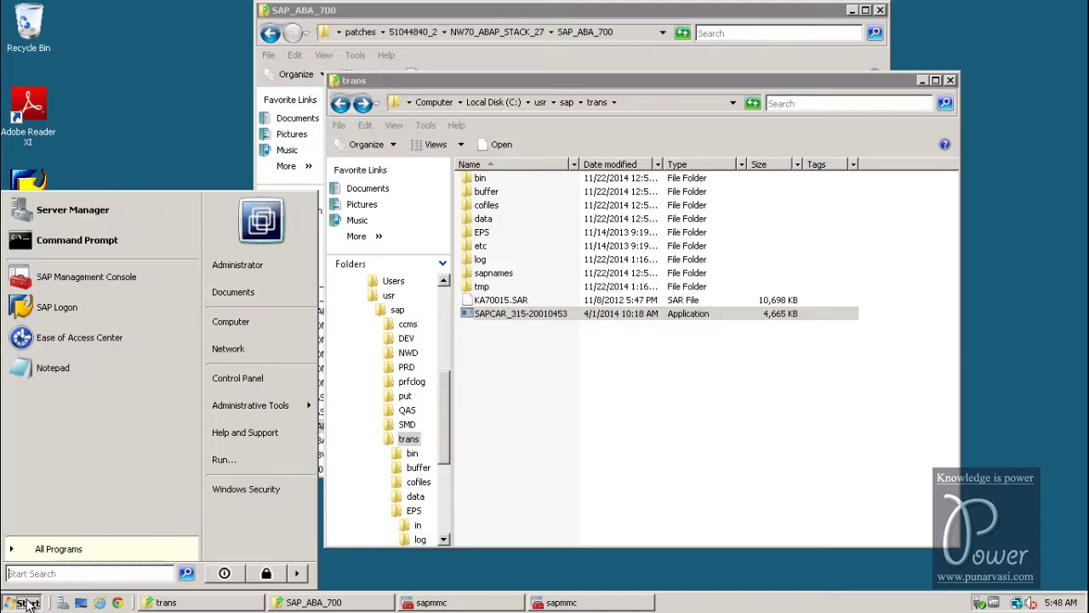
pyautogui.click(104, 243)
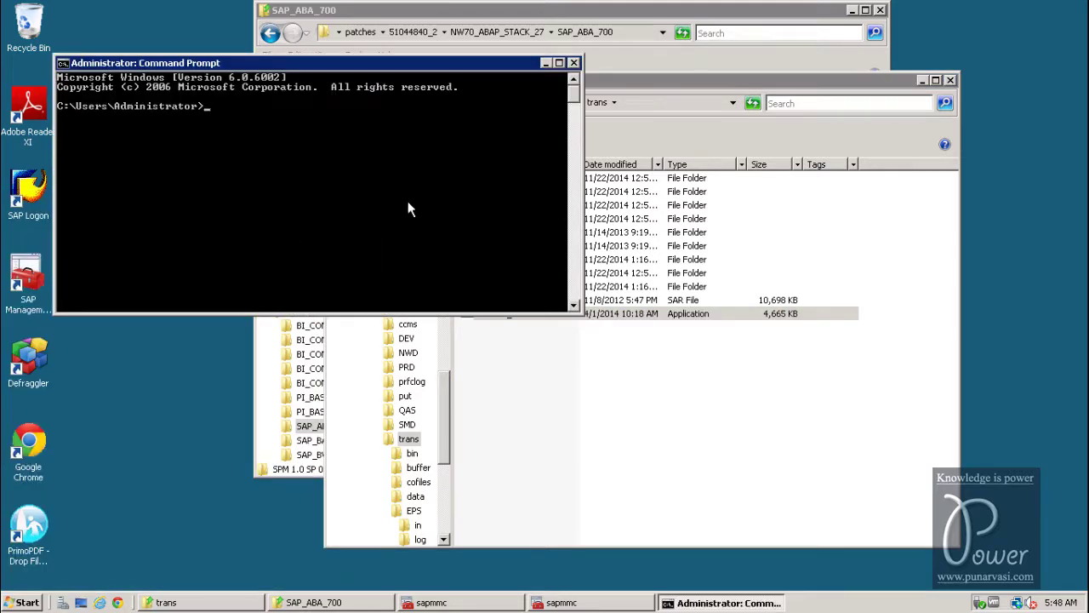
pyautogui.write('cd')
pyautogui.rightClick(305, 189)
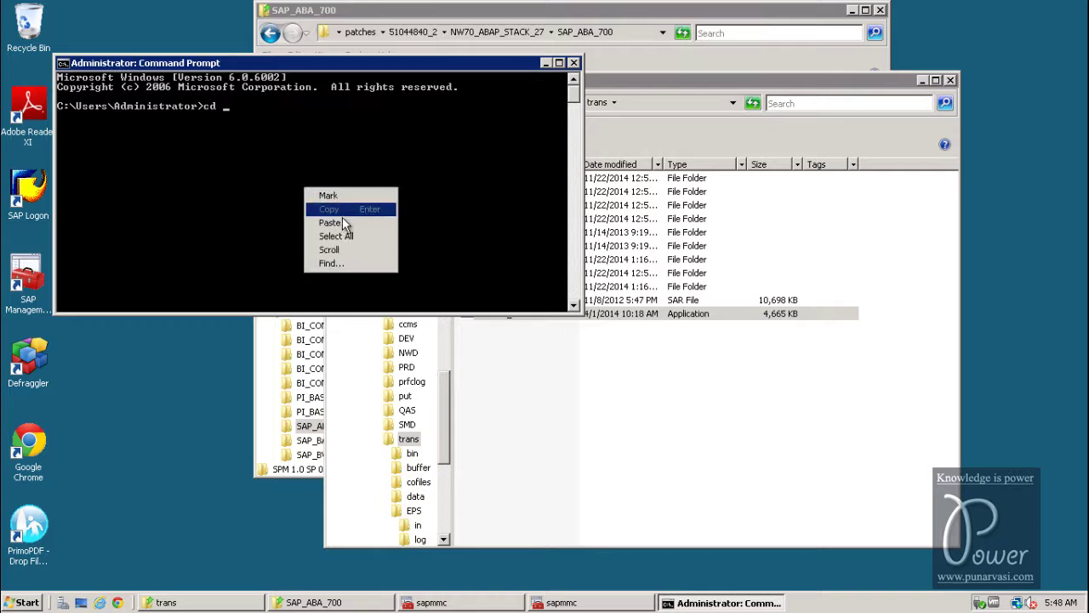
pyautogui.click(341, 220)
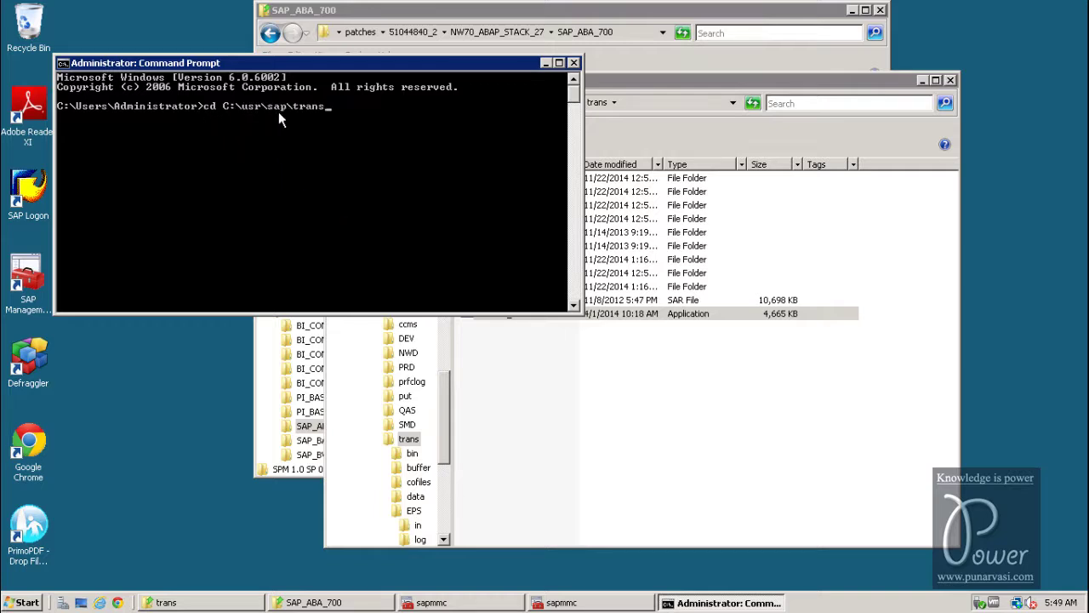
pyautogui.press('Return')
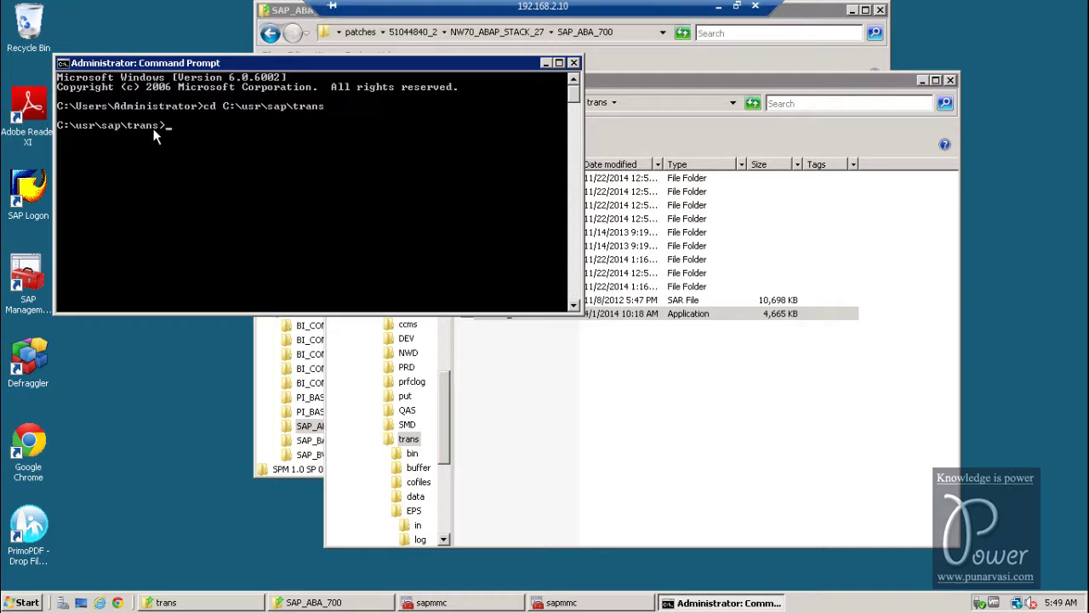
# - List the contents of C:\usr\sap\trans with dir to check for the support package archive and SAPCAR
pyautogui.write('dir')
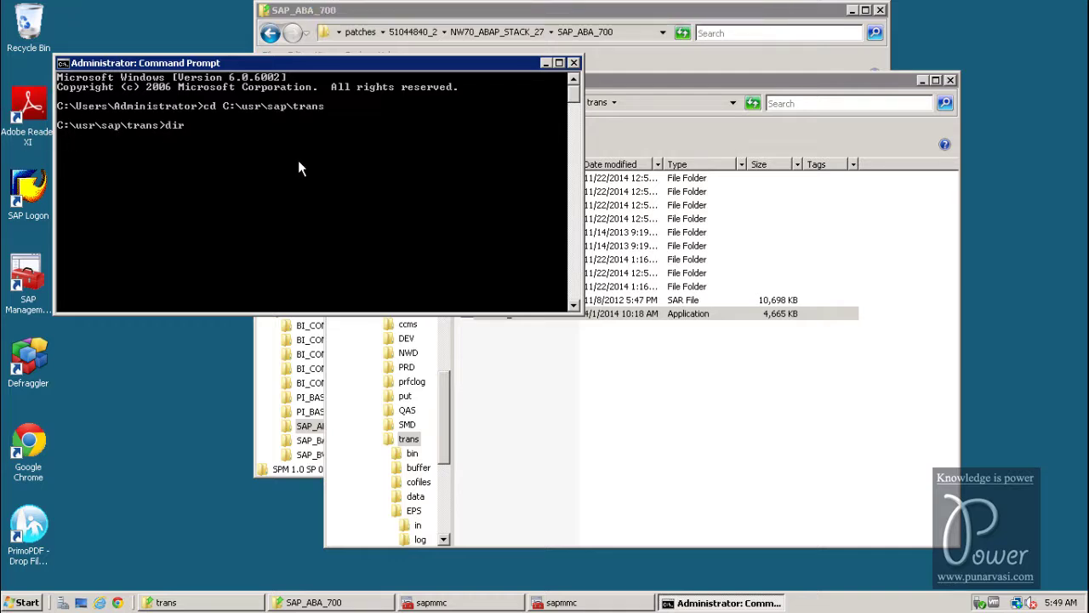
pyautogui.press('Return')
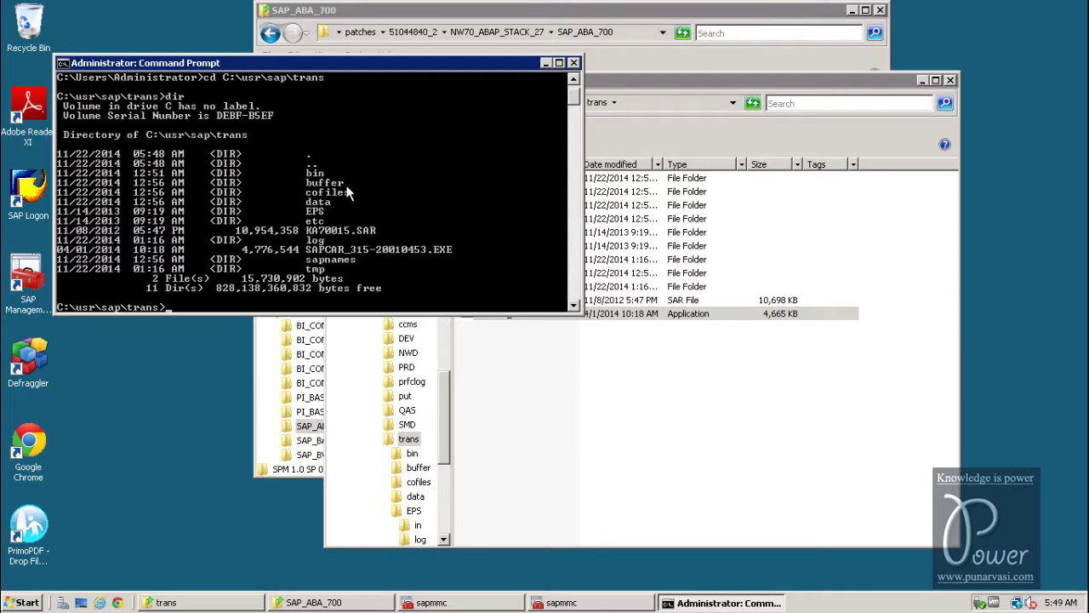
pyautogui.scroll(-1, 367, 235)
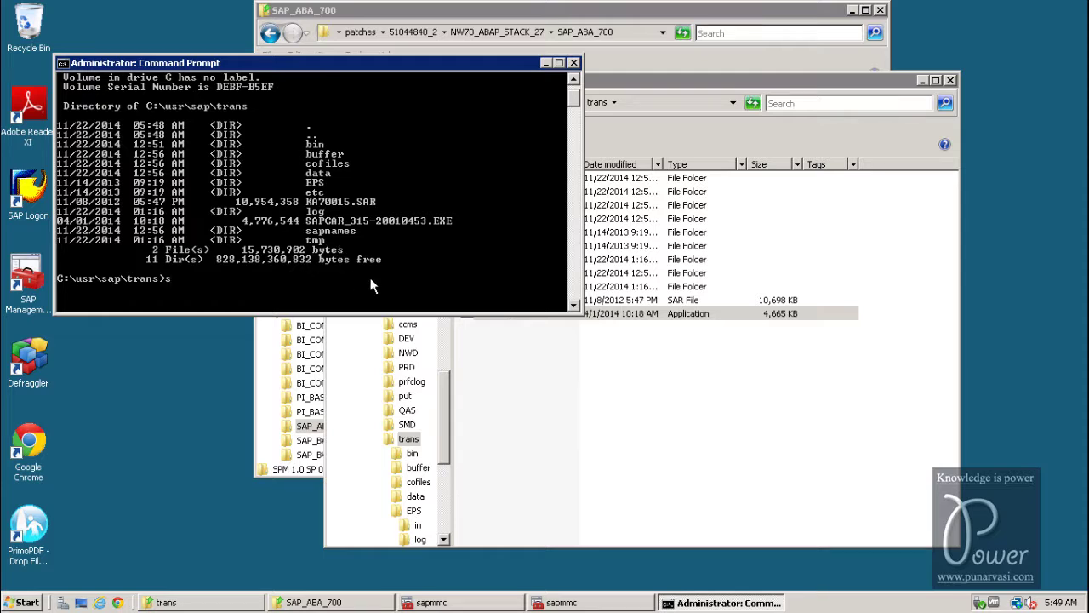
# - Extract the KA70015.SAR archive in C:\usr\sap\trans by running SAPCAR_315-20010453.EXE with the -xvf option
pyautogui.press('Tab')
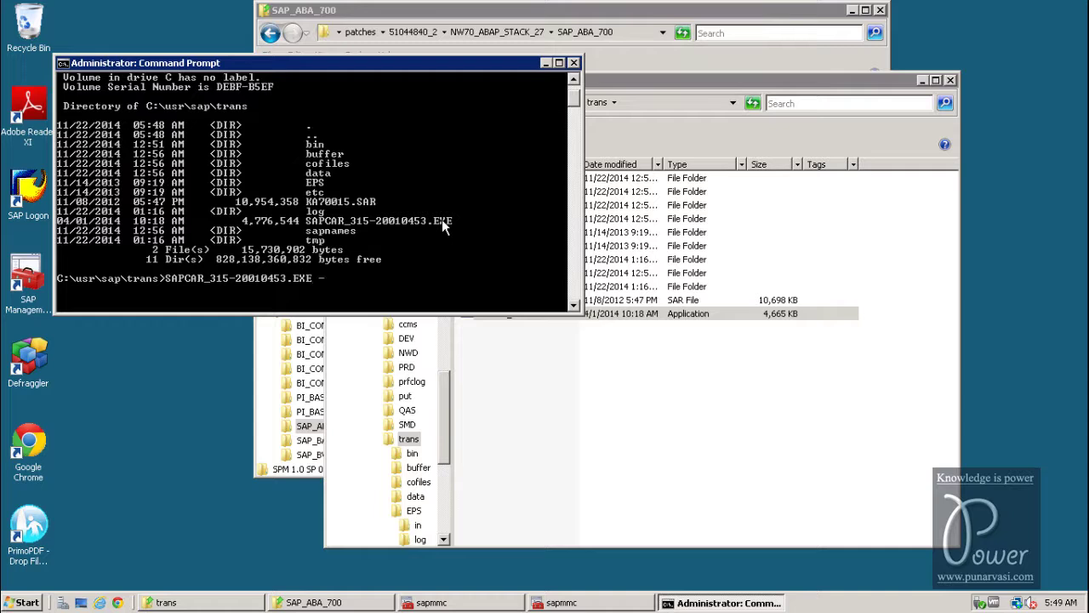
pyautogui.write('xvf')
pyautogui.moveTo(426, 64); pyautogui.dragTo(667, 345)
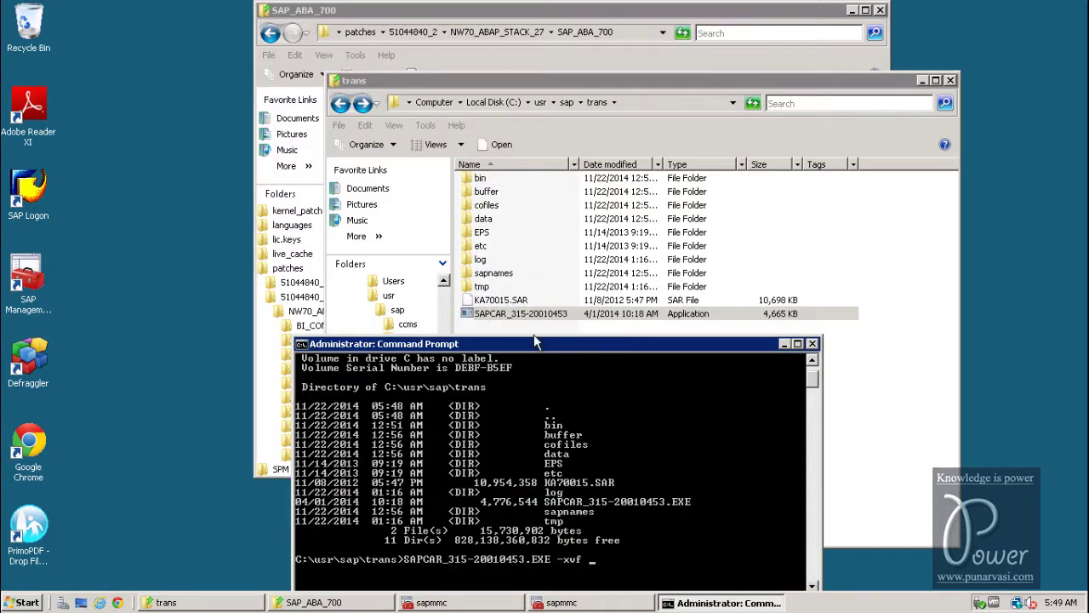
pyautogui.moveTo(533, 347); pyautogui.dragTo(509, 138)
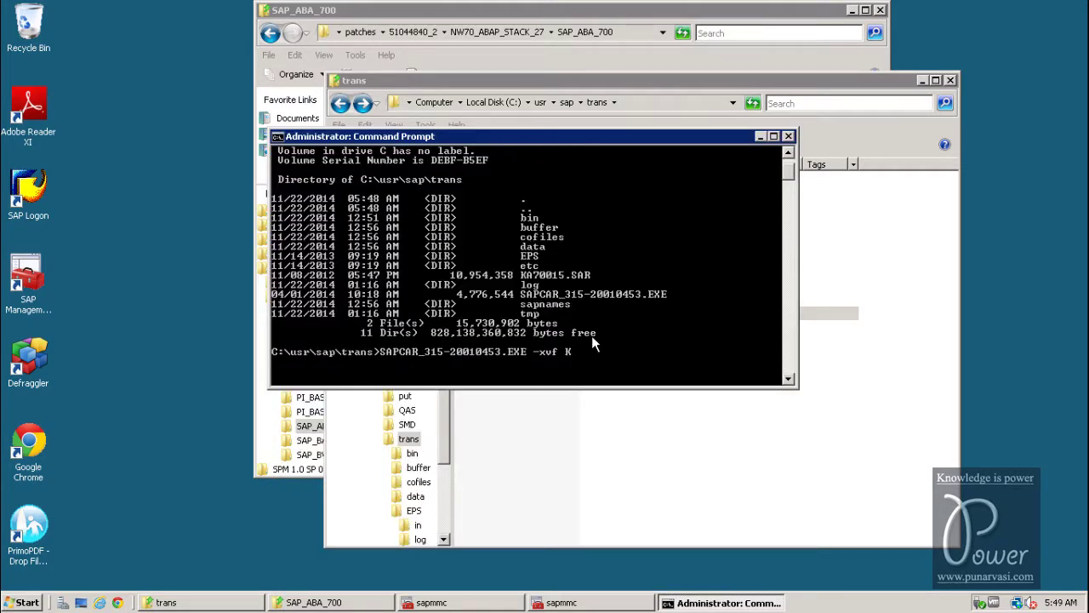
pyautogui.write('70015.SAR')
pyautogui.moveTo(579, 139); pyautogui.dragTo(415, 71)
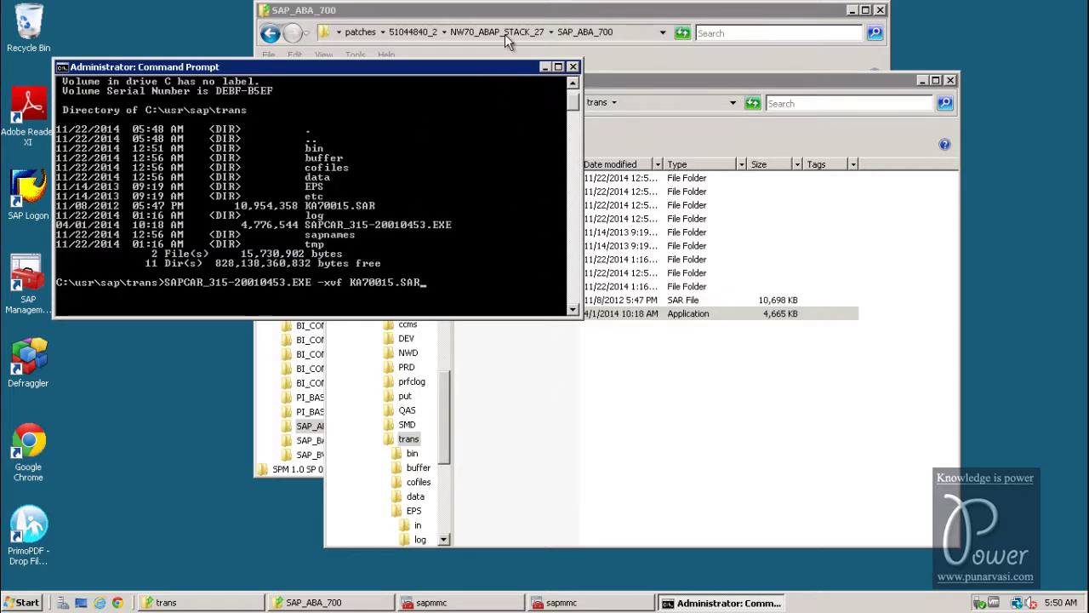
pyautogui.moveTo(498, 68); pyautogui.dragTo(539, 6)
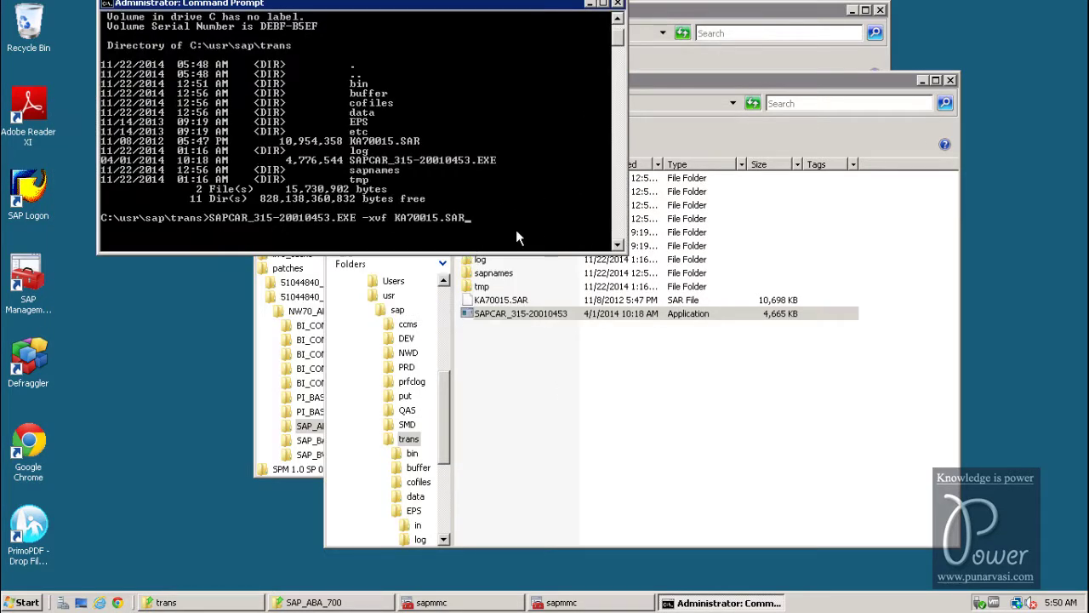
pyautogui.press('Return')
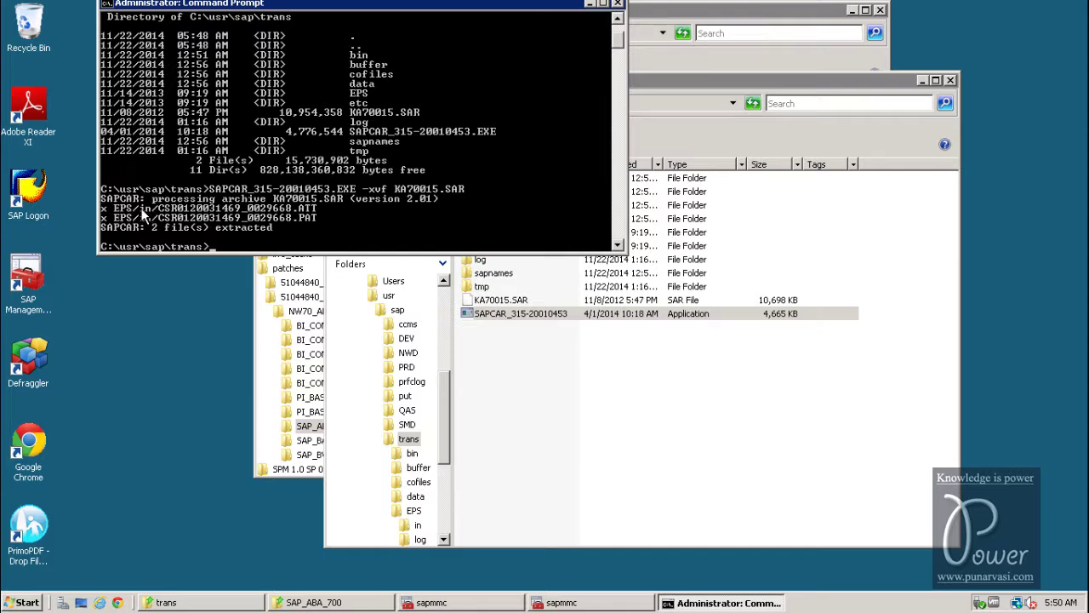
# - Look into the EPS\in subfolder of trans to check for the files extracted from the archive
pyautogui.click(529, 365)
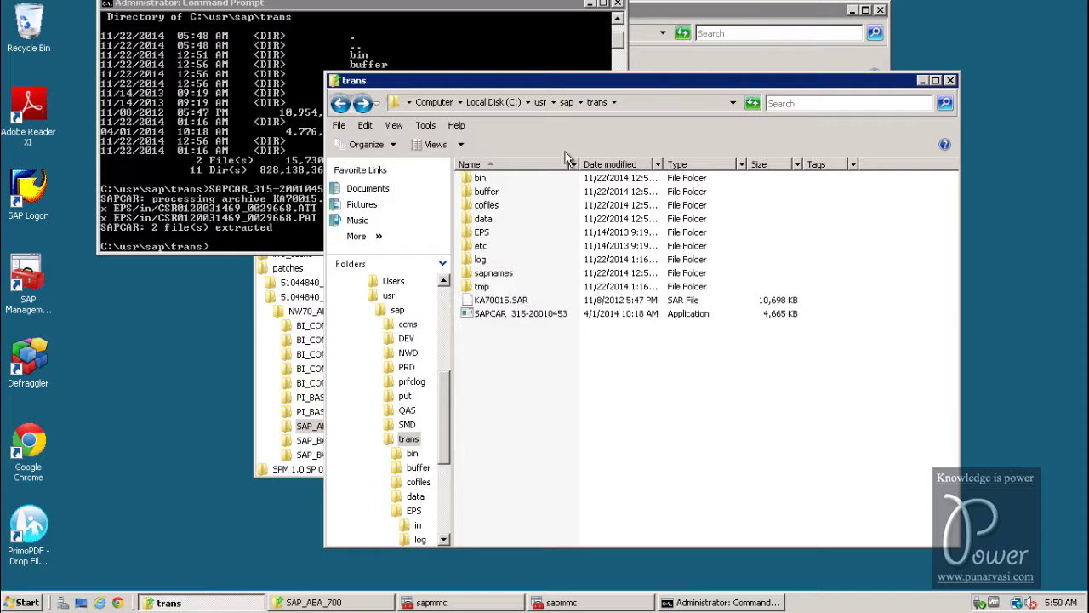
pyautogui.doubleClick(481, 234)
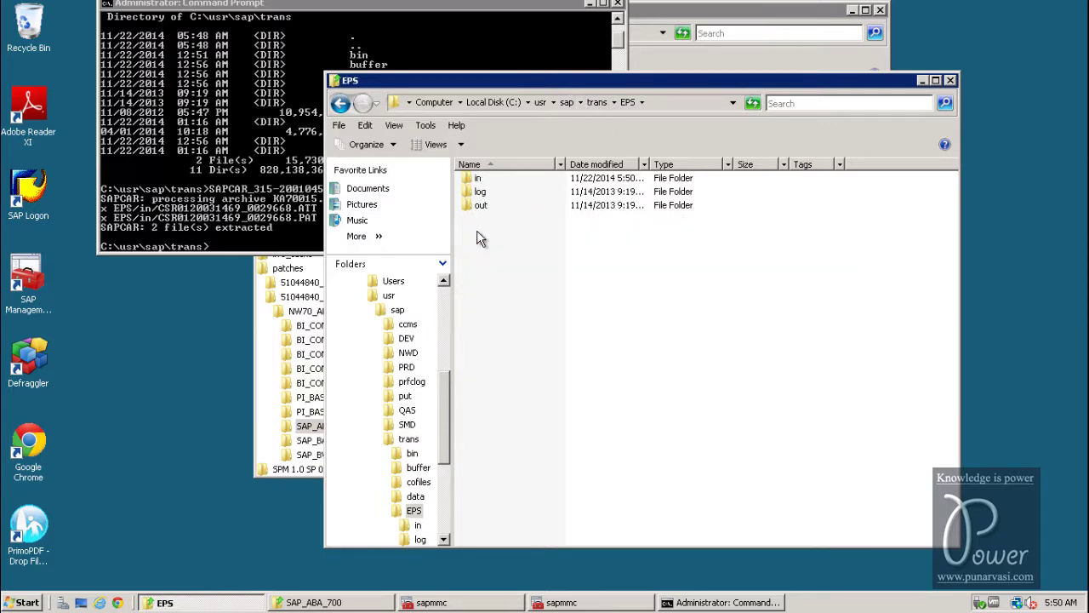
pyautogui.doubleClick(479, 181)
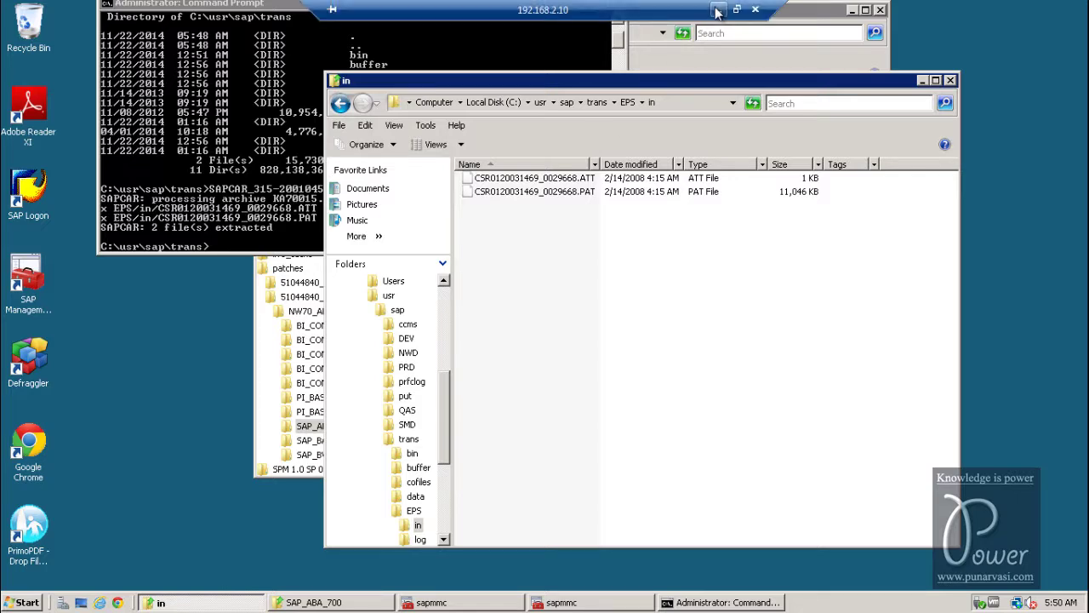
# - Switch to the SAP Support Package Manager and start loading packages from the application server
pyautogui.click(717, 12)
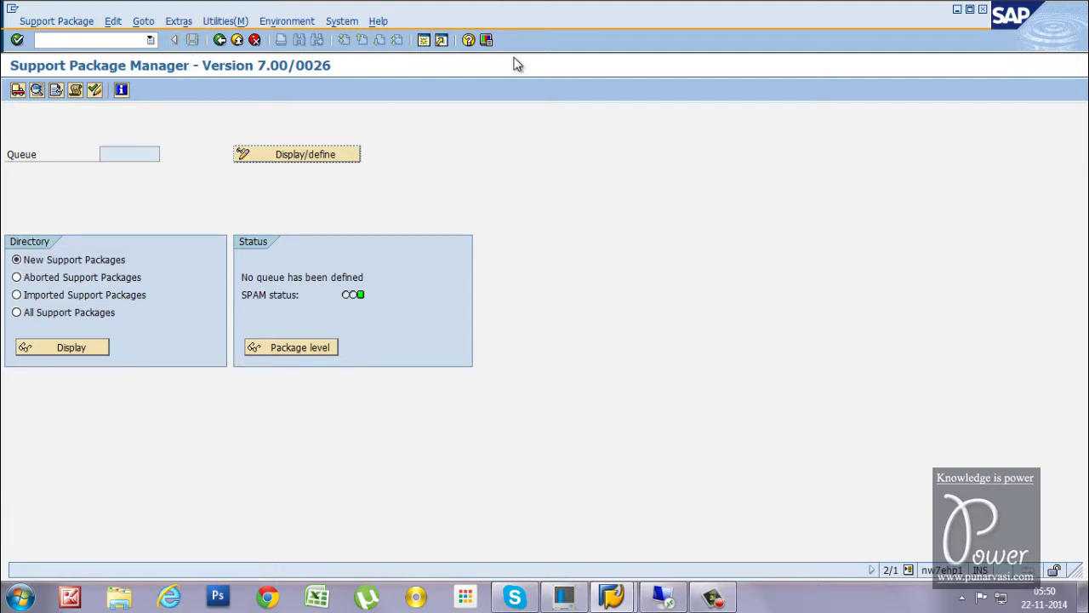
pyautogui.click(56, 21)
pyautogui.moveTo(59, 38)
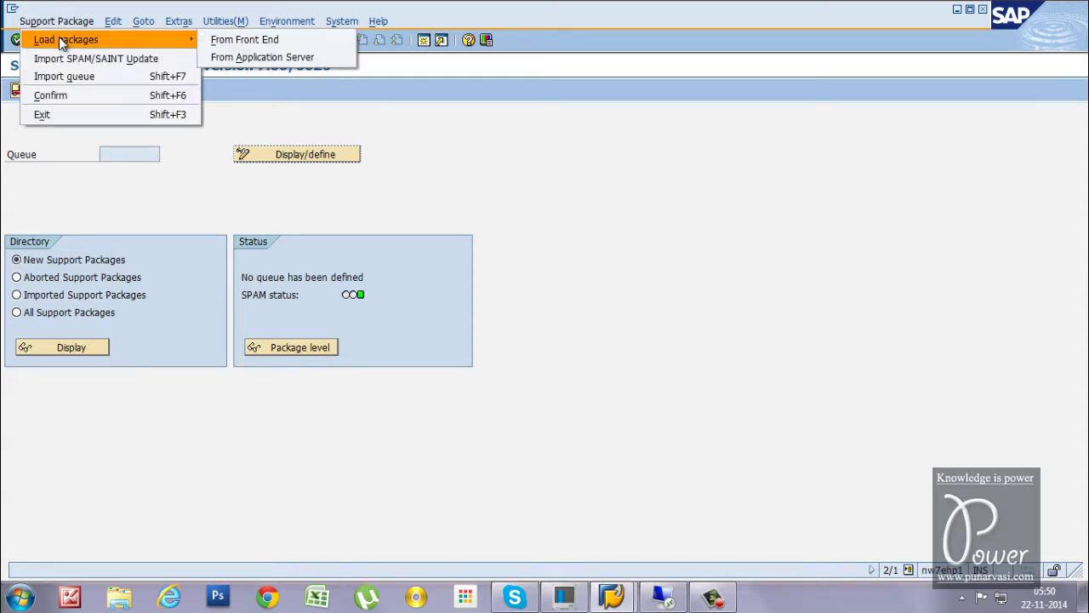
pyautogui.click(231, 56)
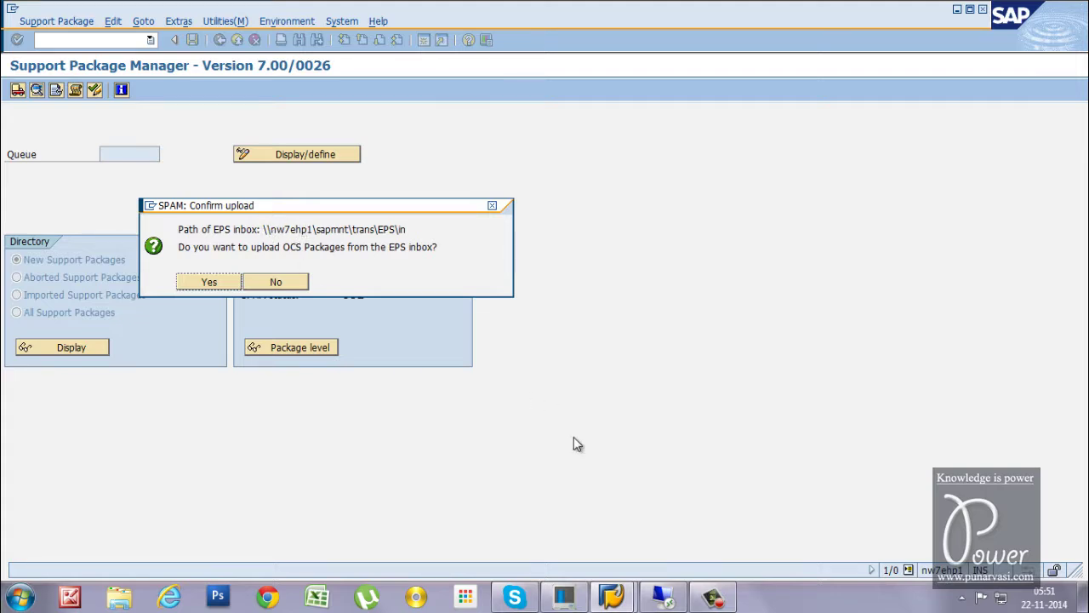
# - Check the server's computer name in its system properties on the remote desktop, and return to the SAP upload confirmation
pyautogui.click(663, 596)
pyautogui.click(27, 601)
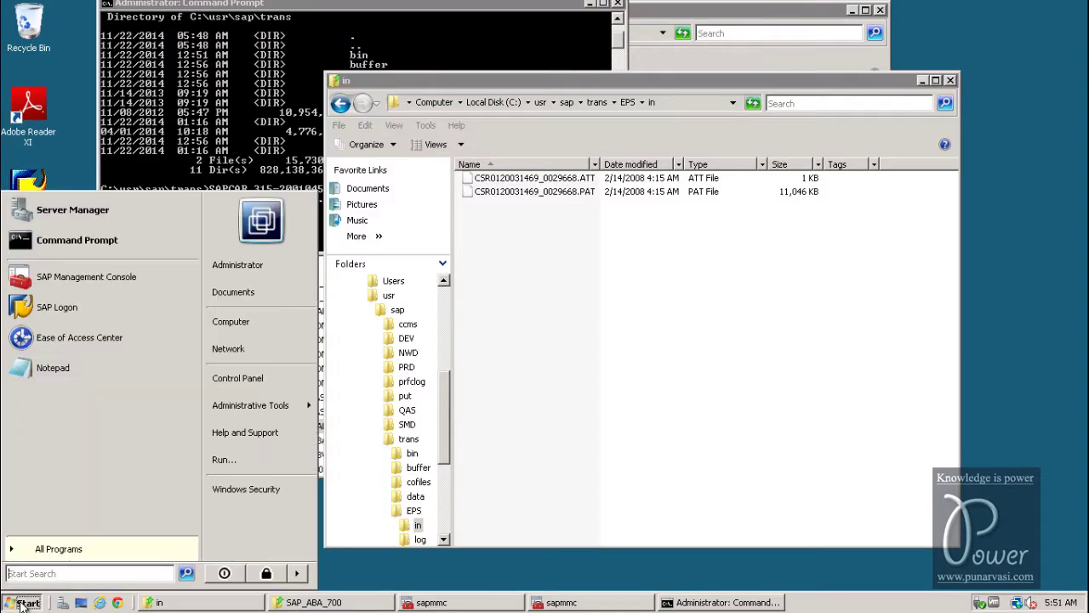
pyautogui.rightClick(253, 330)
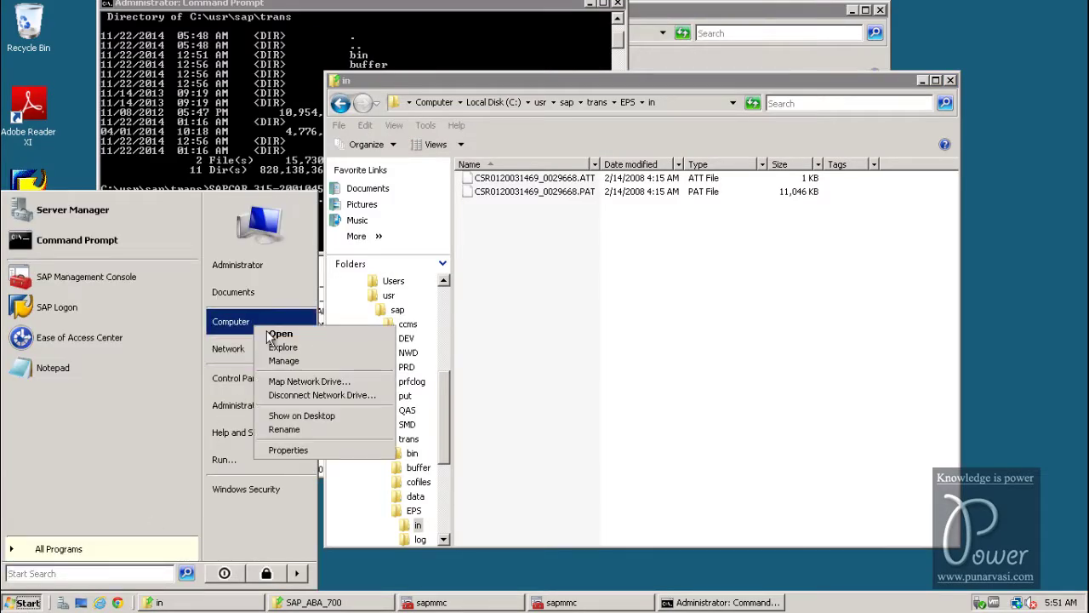
pyautogui.click(291, 447)
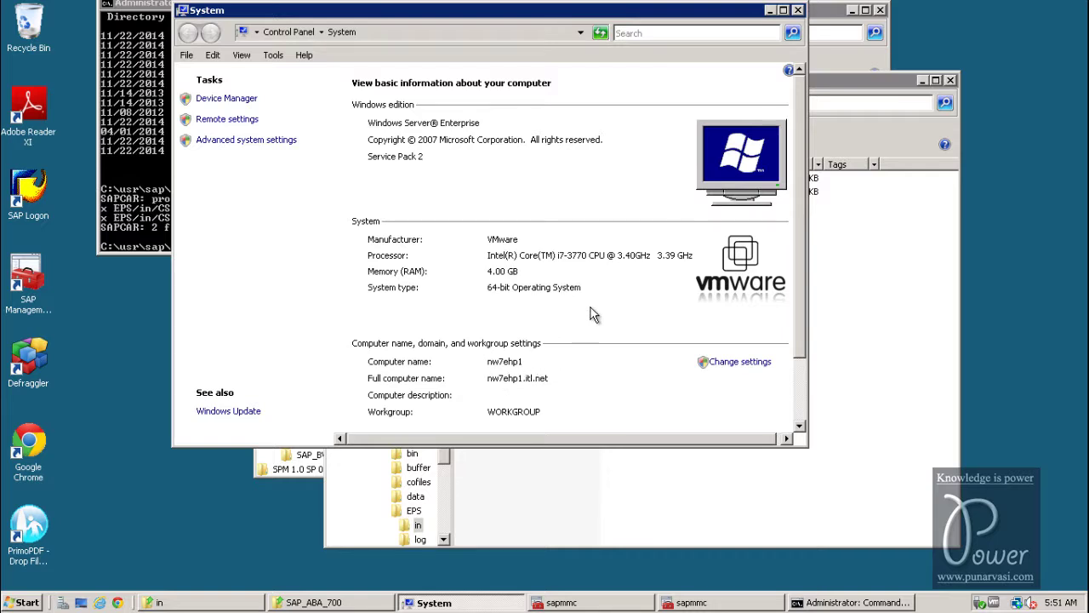
pyautogui.moveTo(752, 7)
pyautogui.click(721, 14)
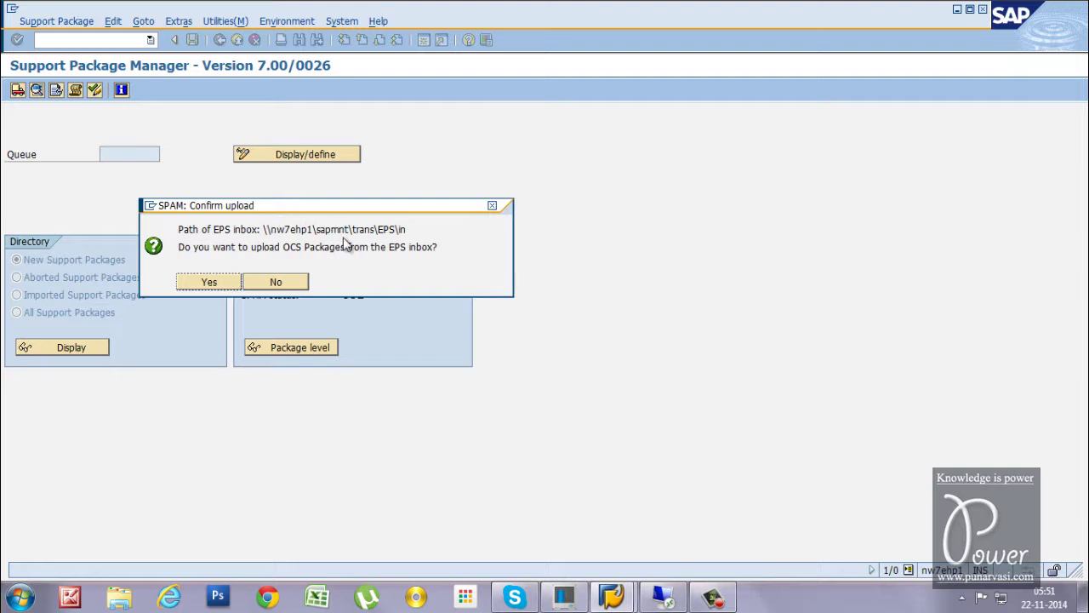
# - On the remote server, examine the advanced sharing settings of the C:\usr\sap folder for the sapmnt share name, and close its properties
pyautogui.click(663, 596)
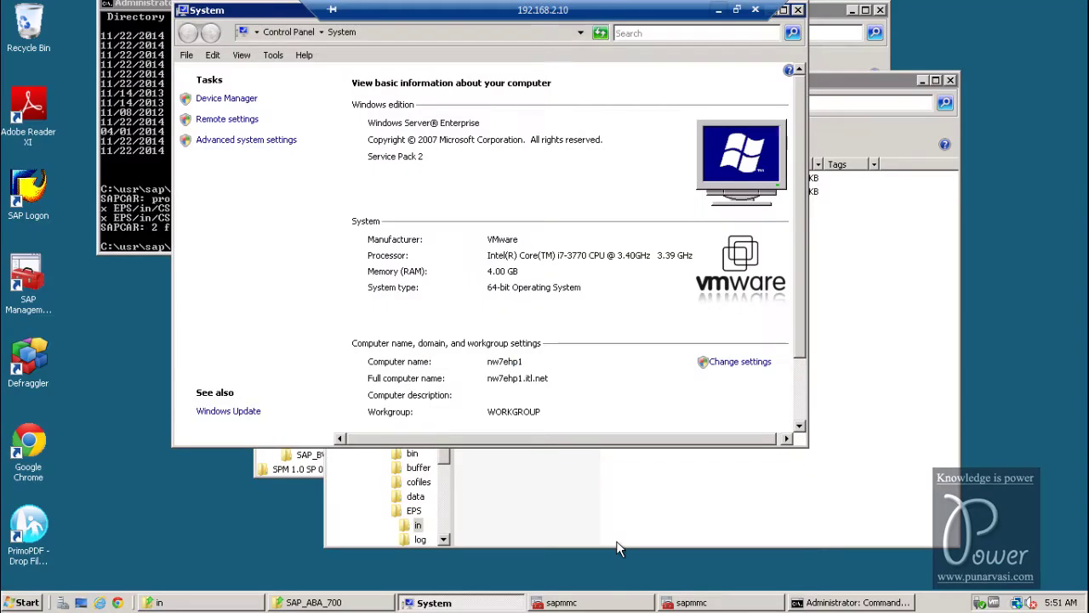
pyautogui.click(557, 528)
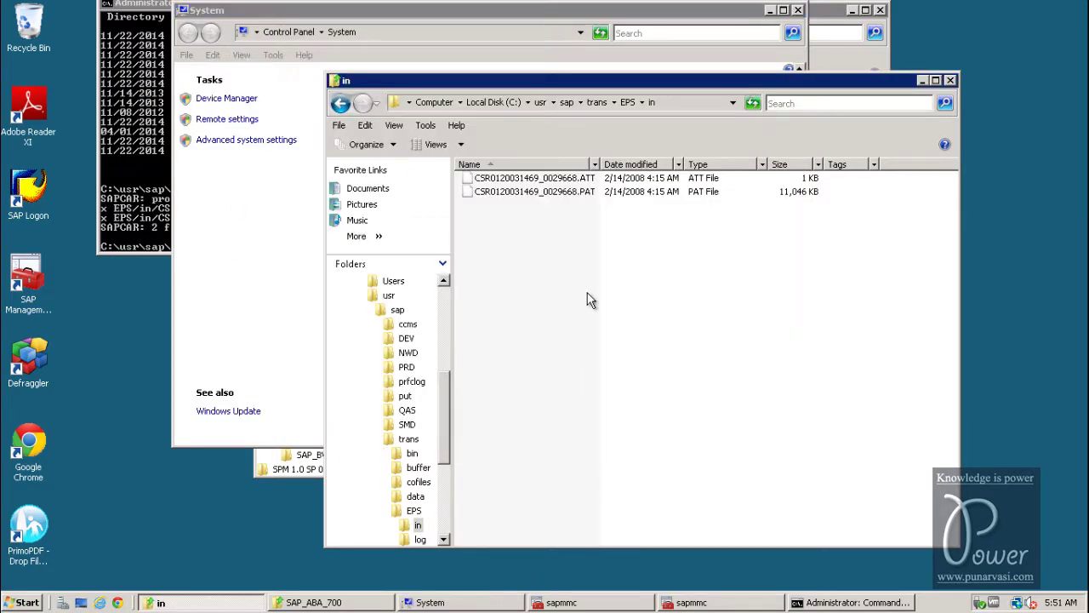
pyautogui.click(564, 103)
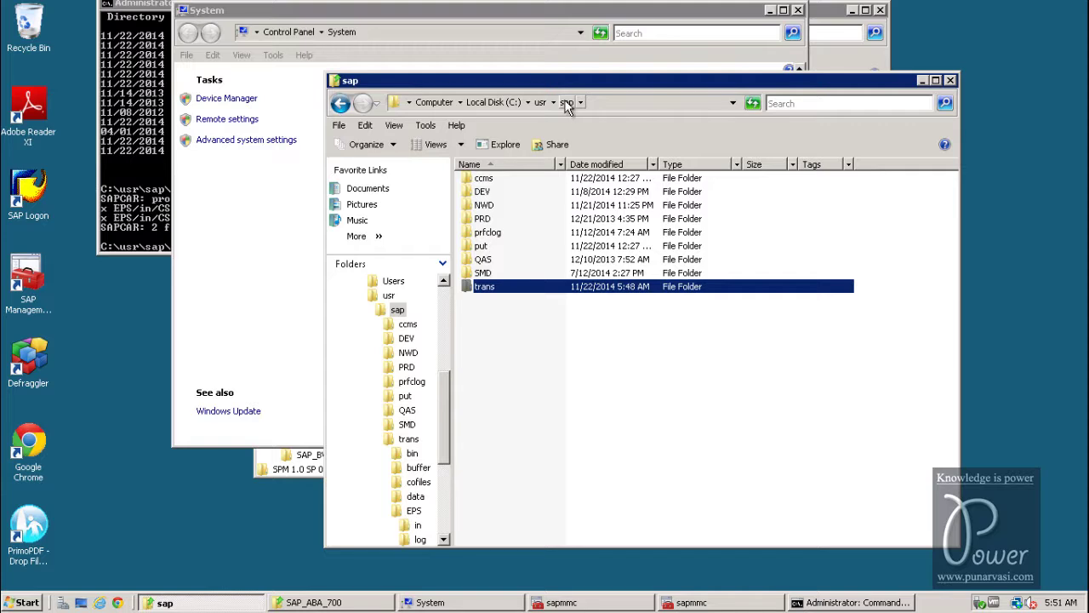
pyautogui.click(542, 103)
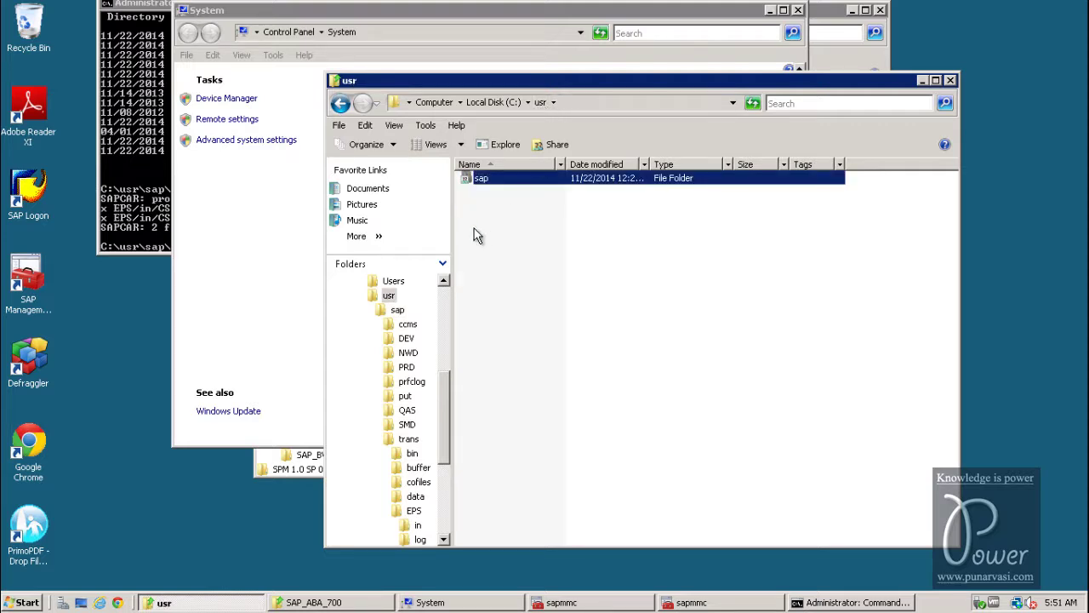
pyautogui.rightClick(503, 184)
pyautogui.click(533, 386)
pyautogui.click(566, 207)
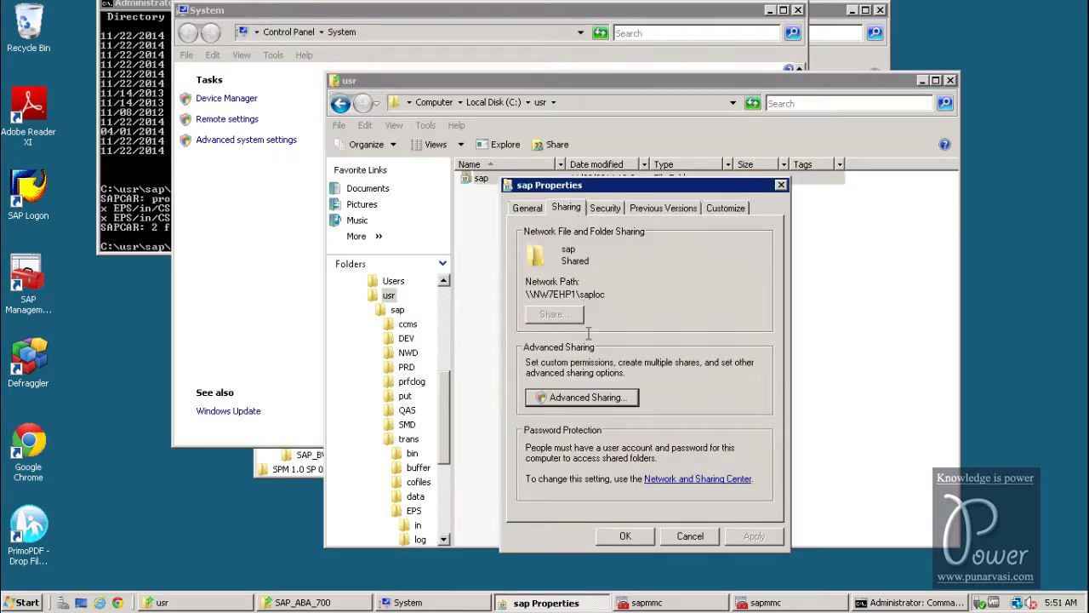
pyautogui.click(595, 398)
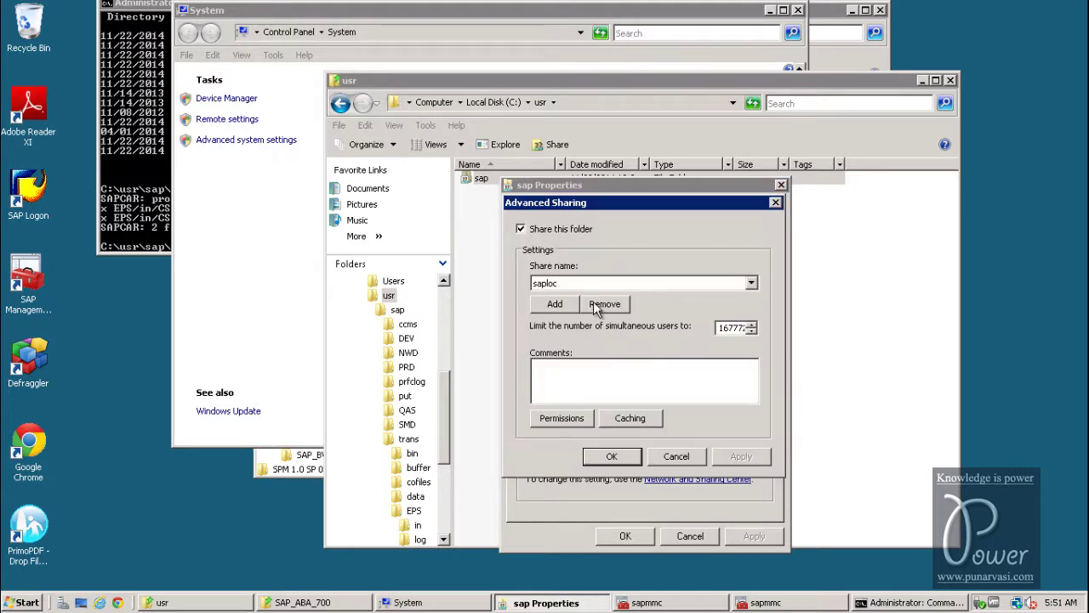
pyautogui.click(565, 292)
pyautogui.click(564, 310)
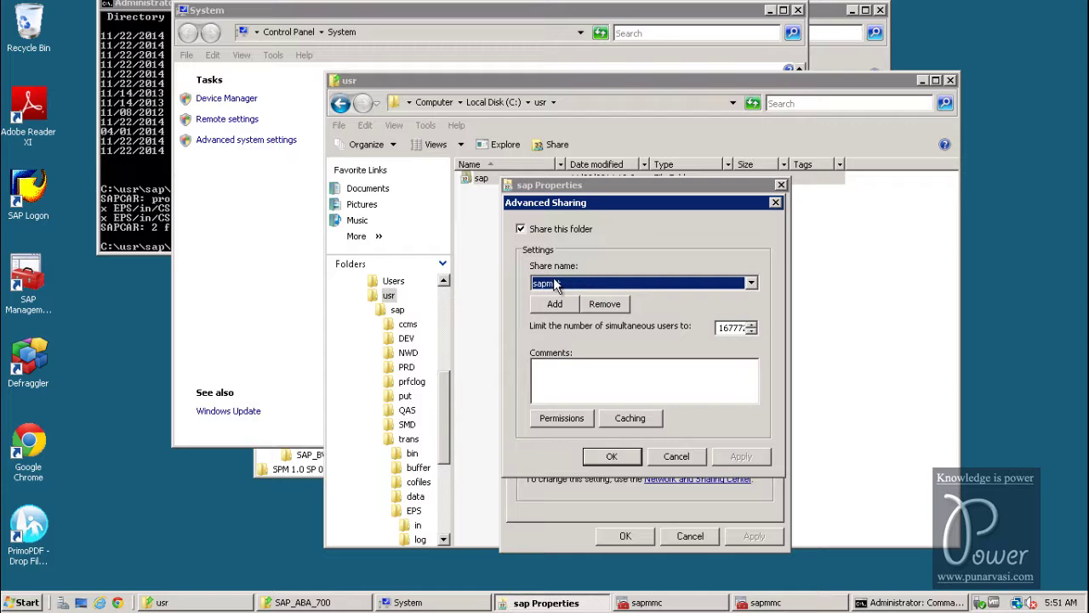
pyautogui.click(677, 456)
pyautogui.click(625, 536)
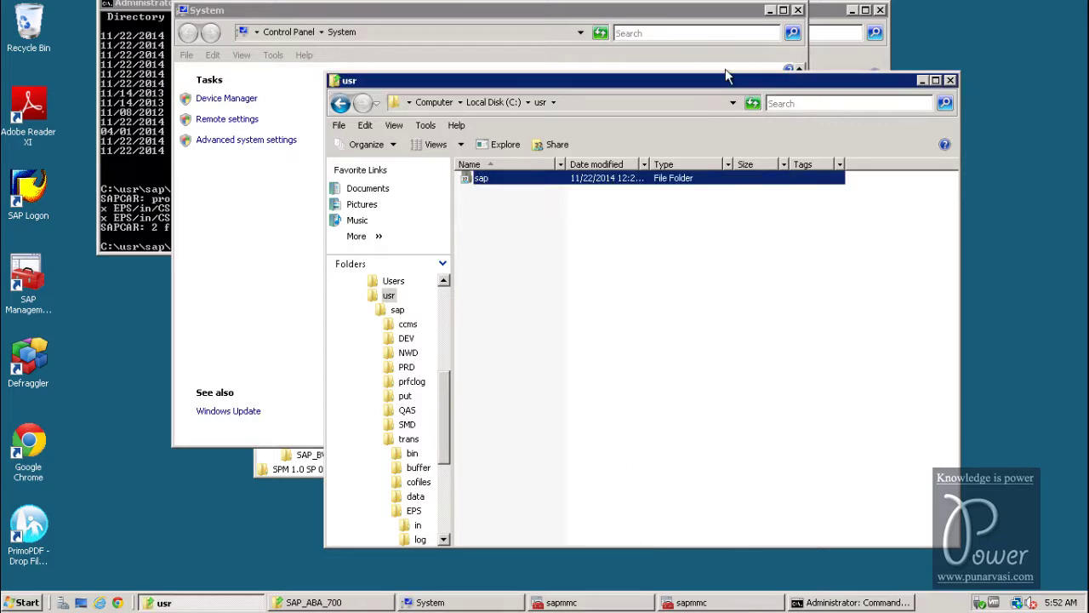
# - Switch back to the SAP Support Package Manager and confirm uploading the OCS packages from the EPS inbox
pyautogui.click(718, 10)
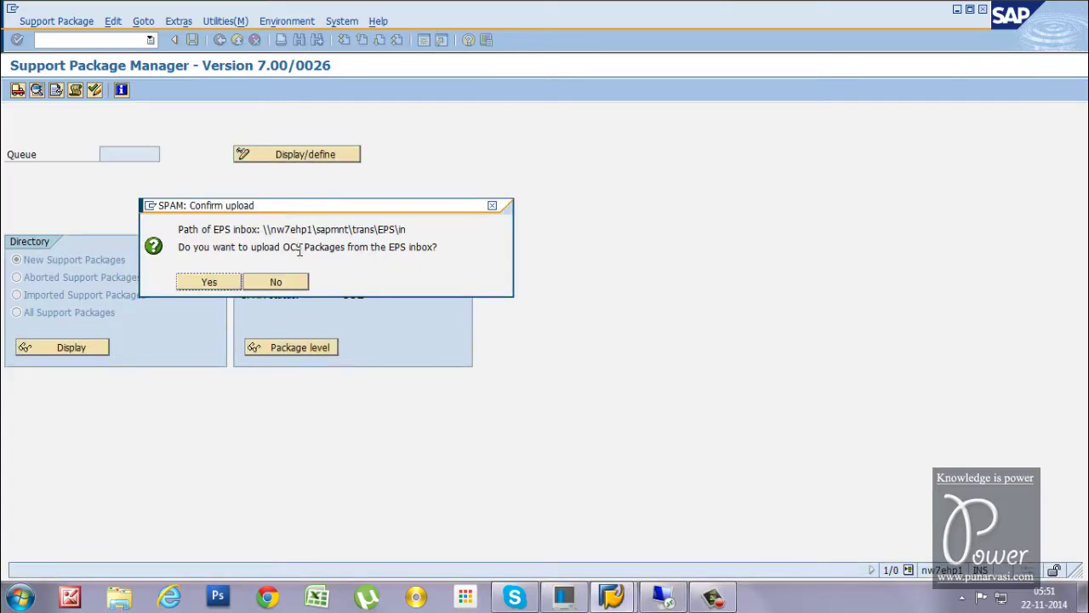
pyautogui.click(198, 283)
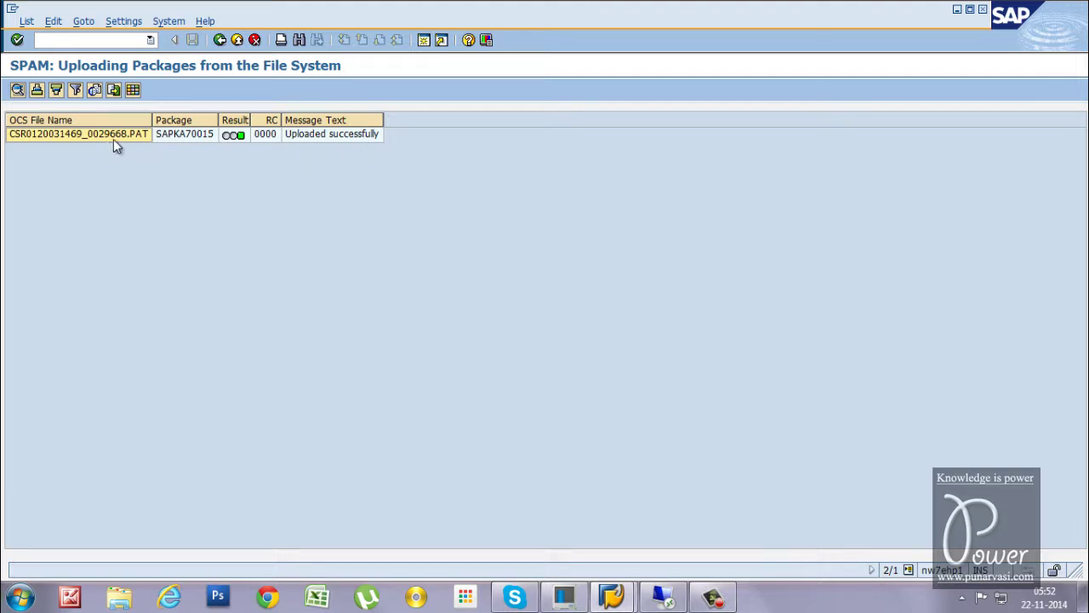
# - Compare the uploaded OCS file name with the files in C:\usr\sap\trans\EPS\in on the remote server, and return to the SAP upload list
pyautogui.click(663, 595)
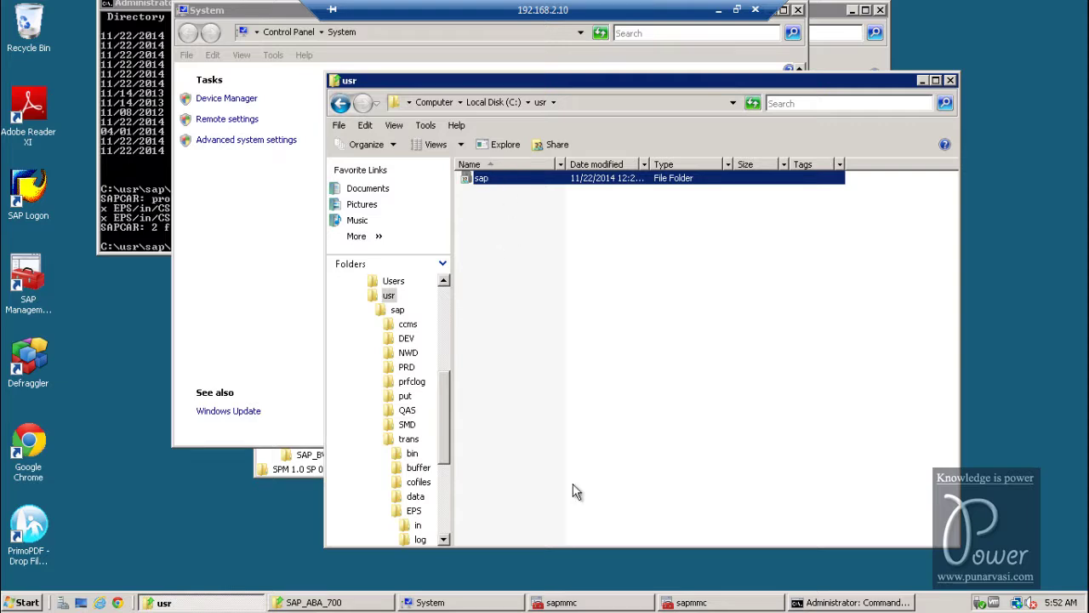
pyautogui.doubleClick(503, 179)
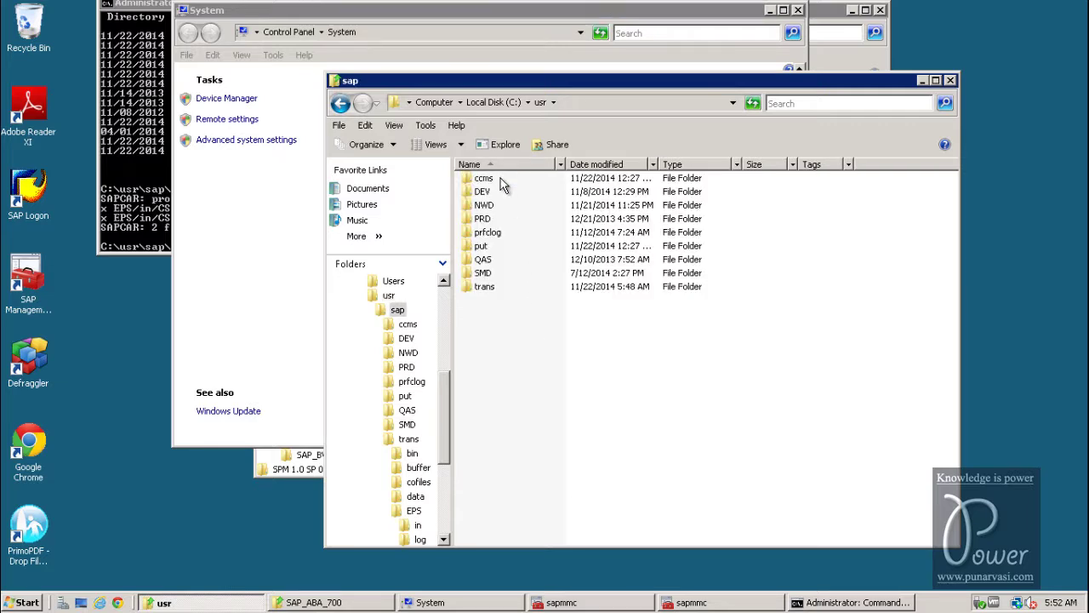
pyautogui.doubleClick(483, 286)
pyautogui.doubleClick(484, 234)
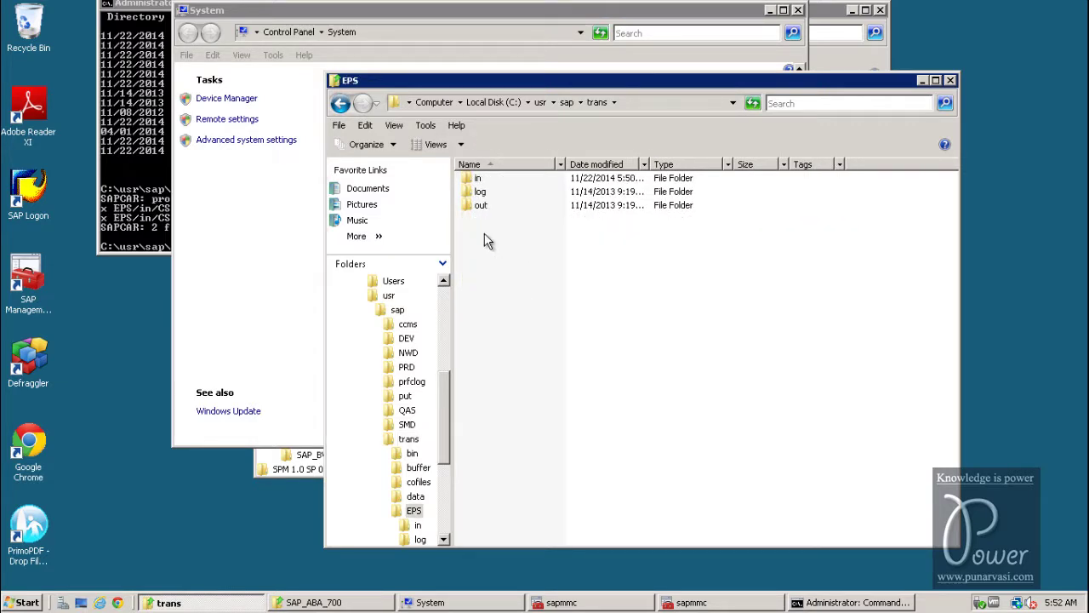
pyautogui.doubleClick(477, 179)
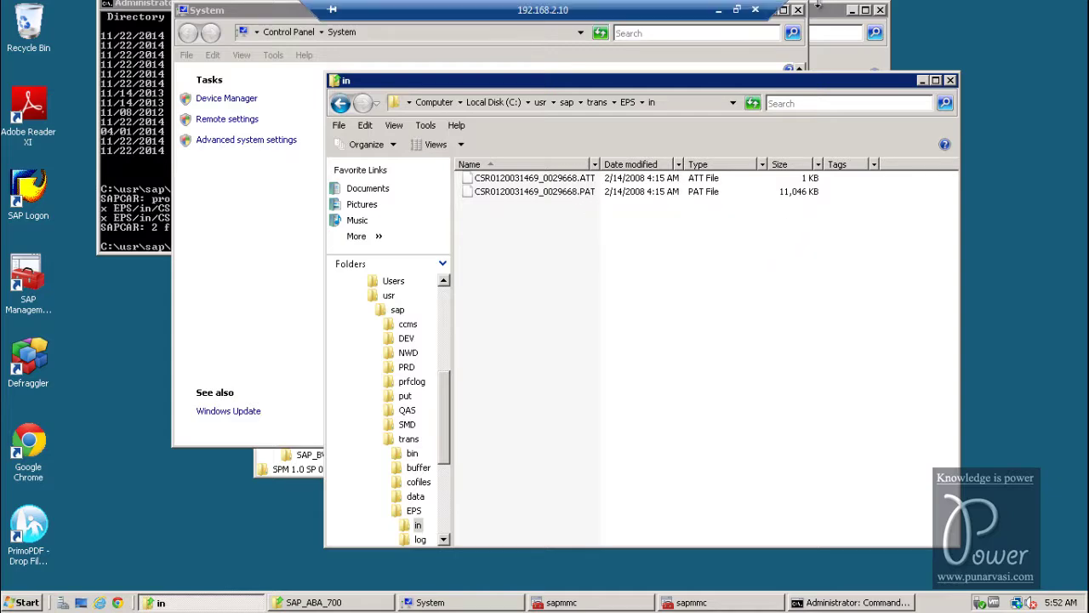
pyautogui.click(722, 10)
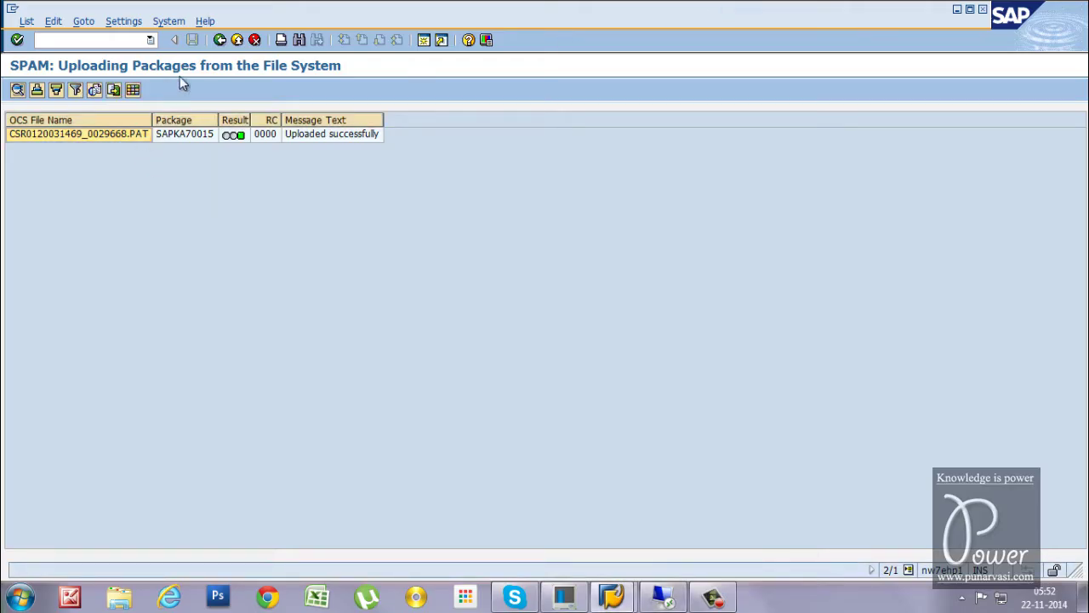
# - Leave the upload list and define the import queue for component SAP_ABA release 700 with support package SAPKA70015
pyautogui.click(220, 41)
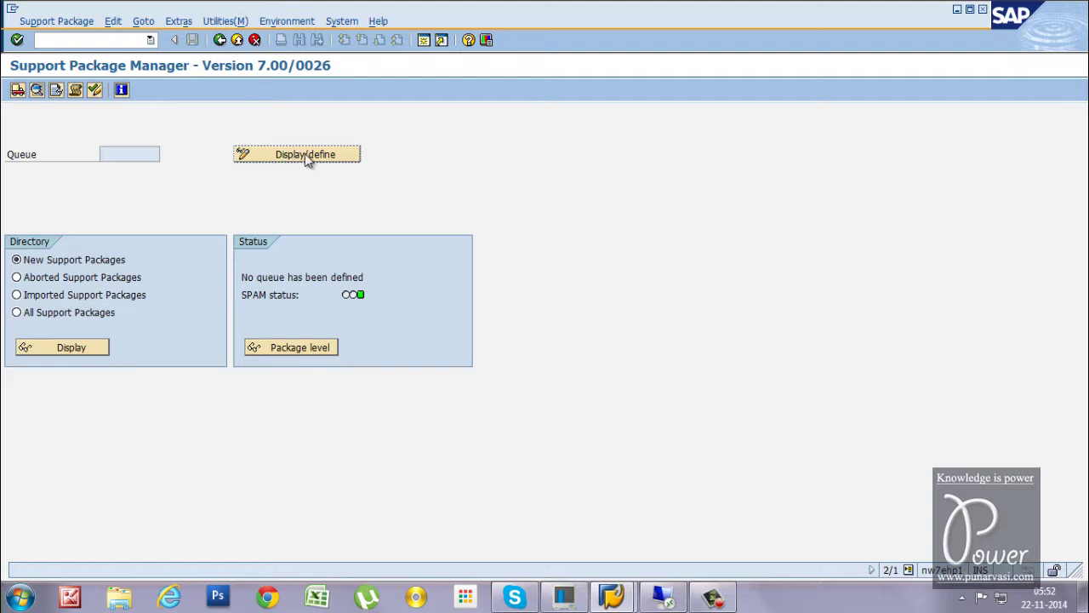
pyautogui.click(298, 157)
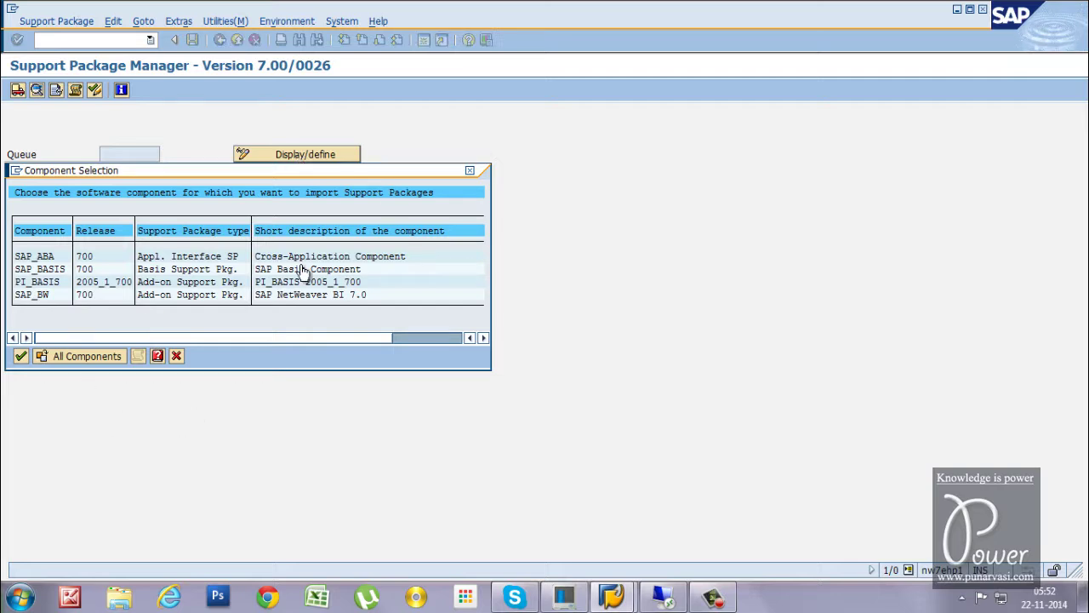
pyautogui.click(37, 258)
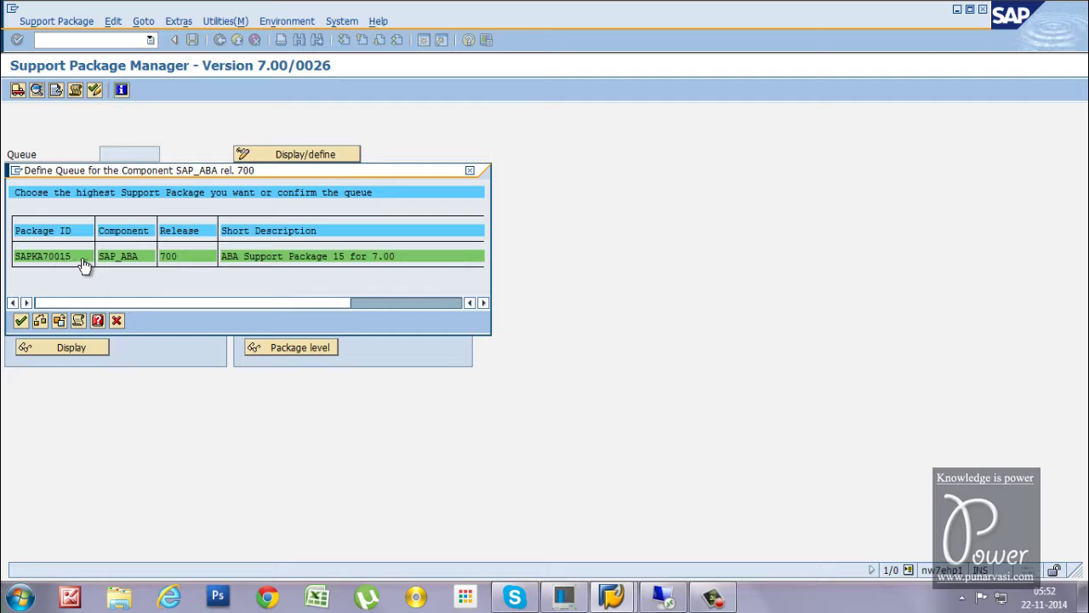
pyautogui.click(22, 322)
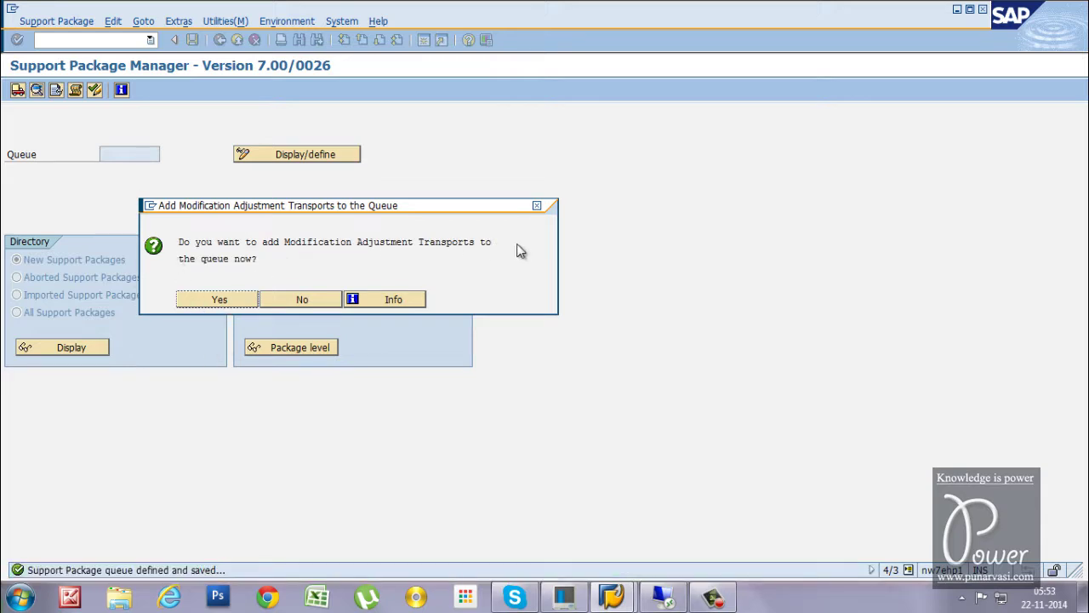
# - Answer the modification adjustment transports prompt with Yes, close its dialog, and start importing queue SAPKA70015
pyautogui.click(220, 305)
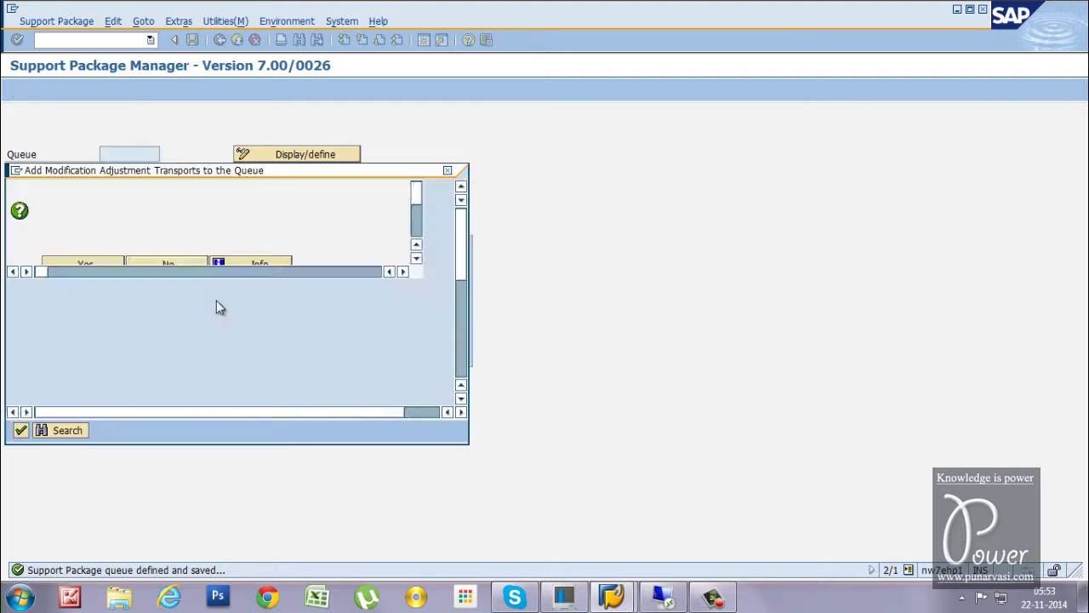
pyautogui.click(21, 432)
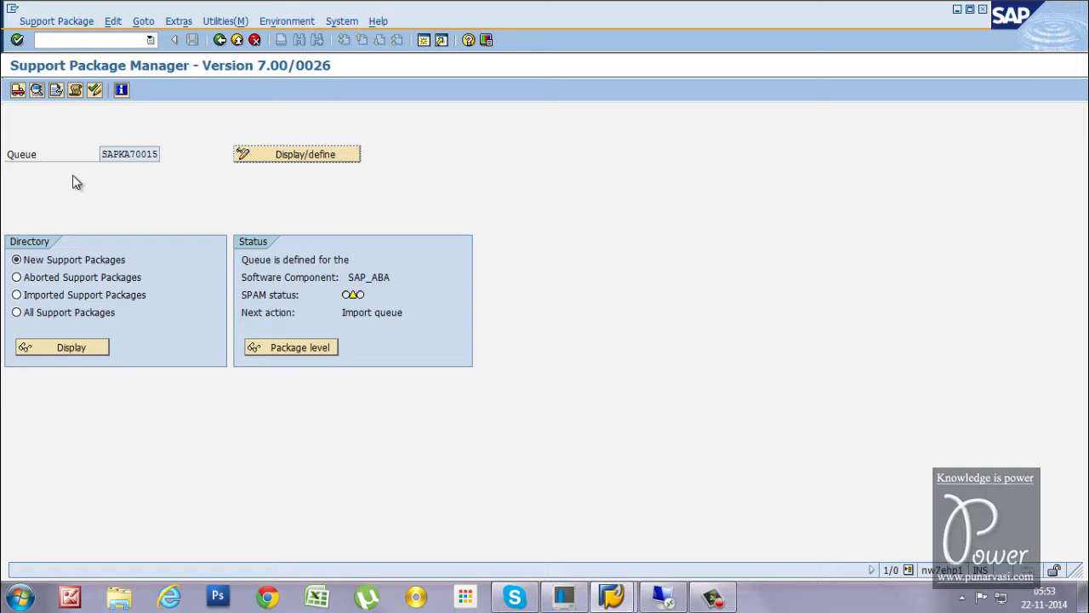
pyautogui.click(71, 24)
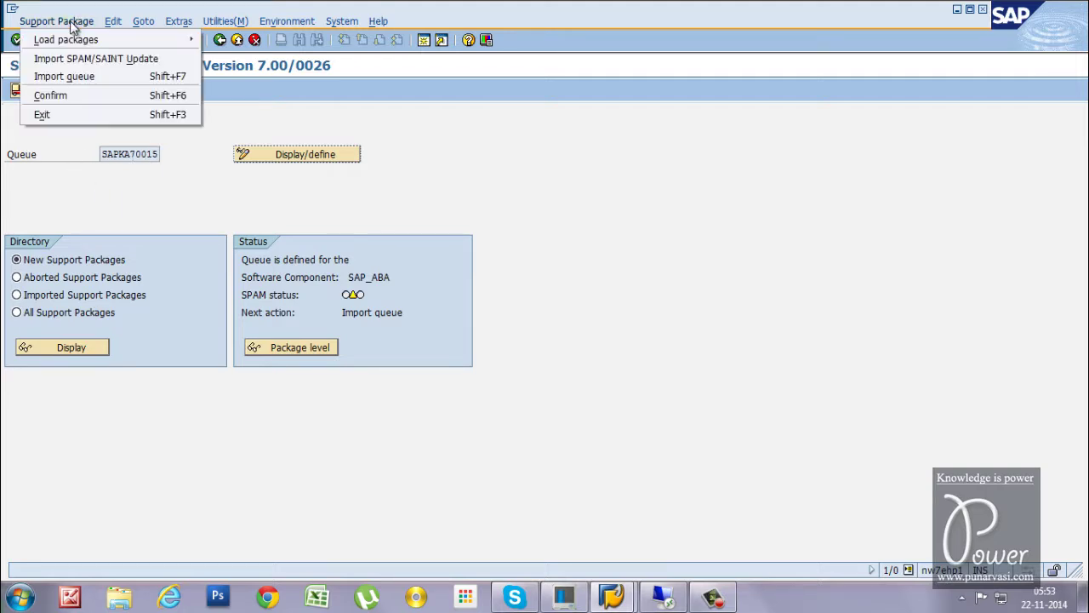
pyautogui.click(72, 86)
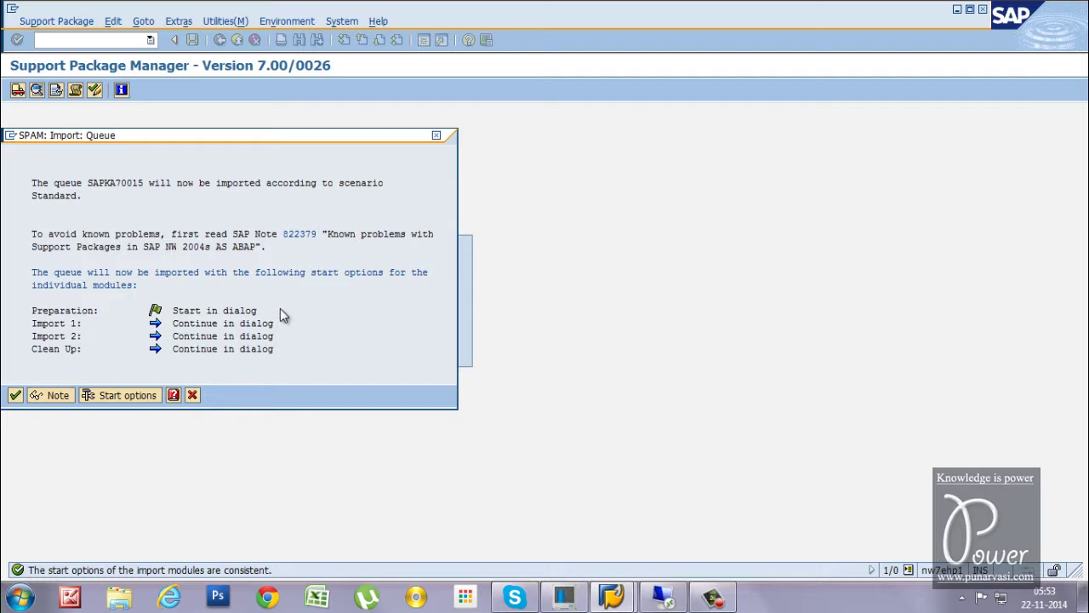
# - Set the Preparation start option to start in background immediately and launch the queue import
pyautogui.click(119, 396)
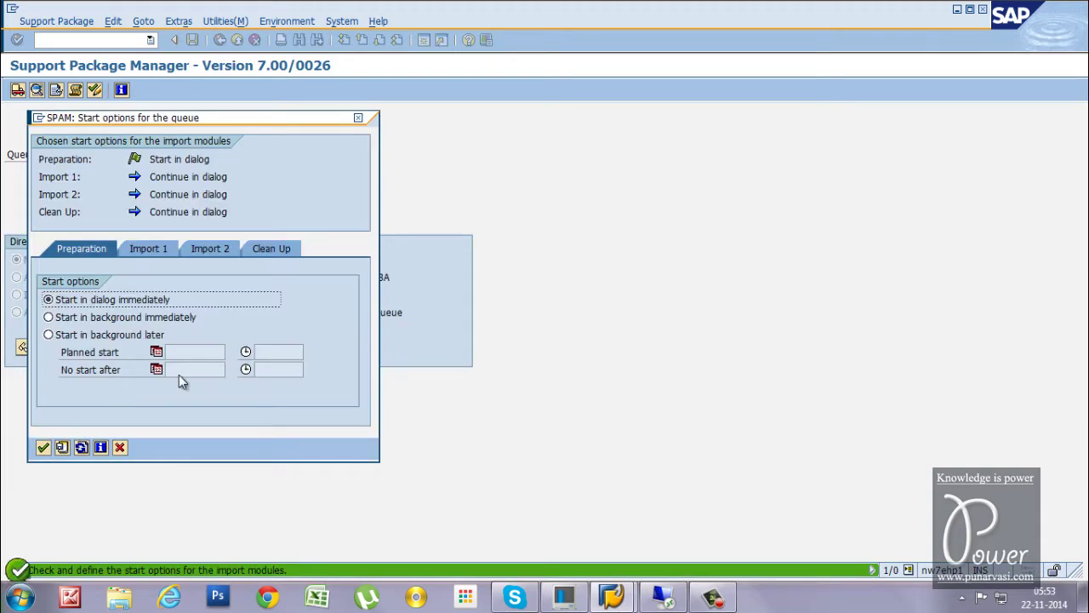
pyautogui.click(48, 318)
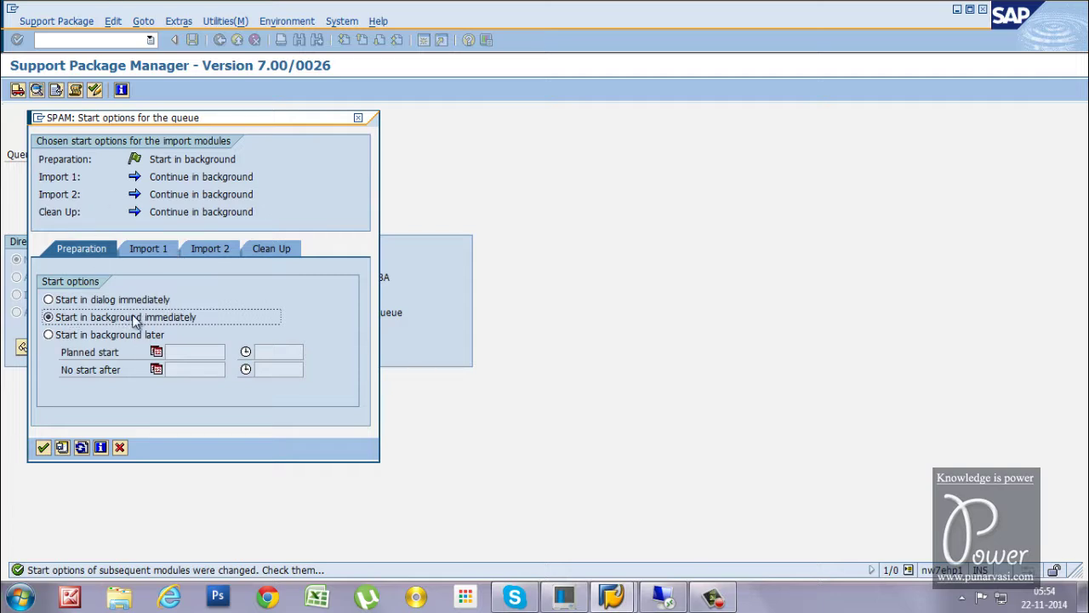
pyautogui.click(42, 449)
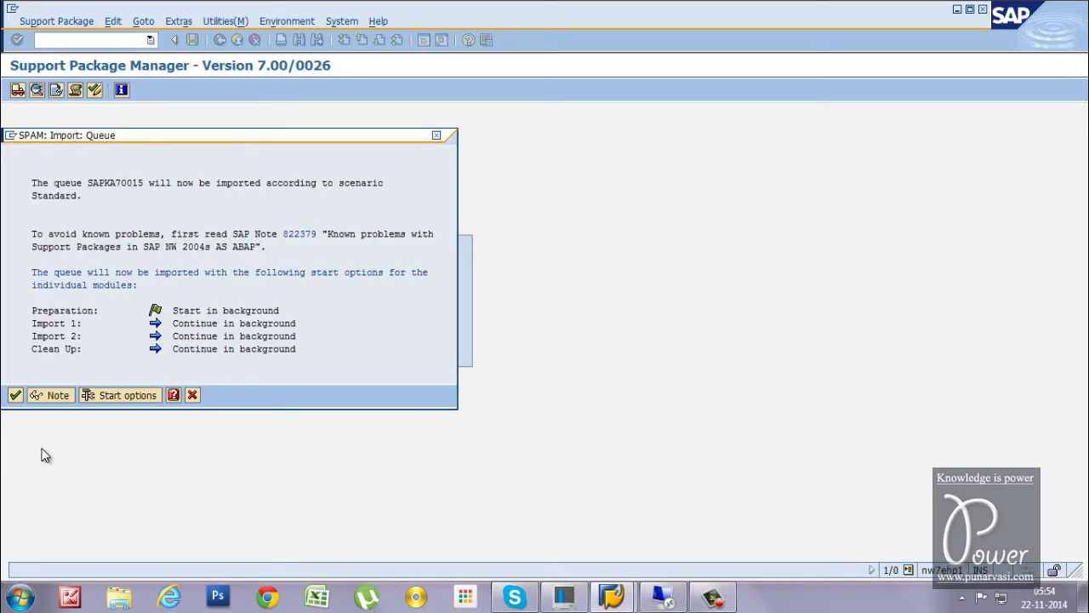
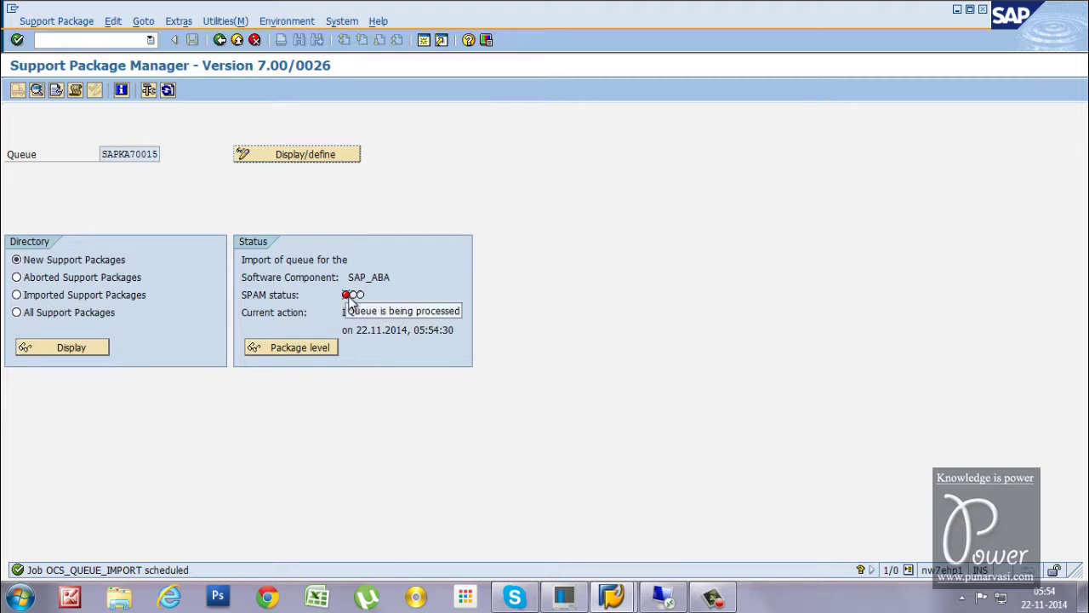
pyautogui.moveTo(347, 296)
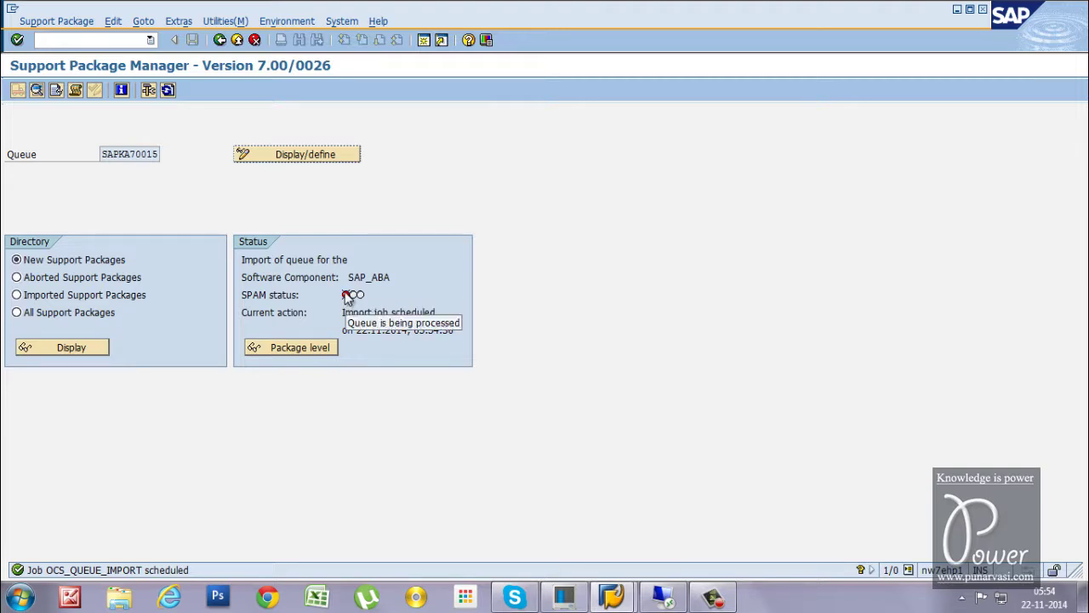
# - Open a new session and run transaction sm37
pyautogui.click(424, 41)
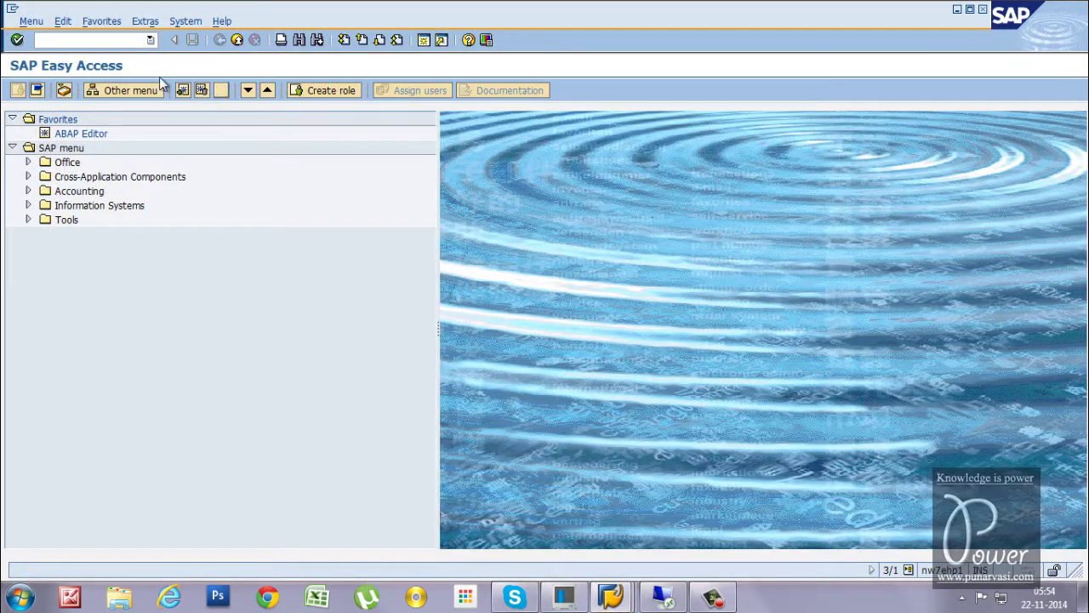
pyautogui.click(150, 41)
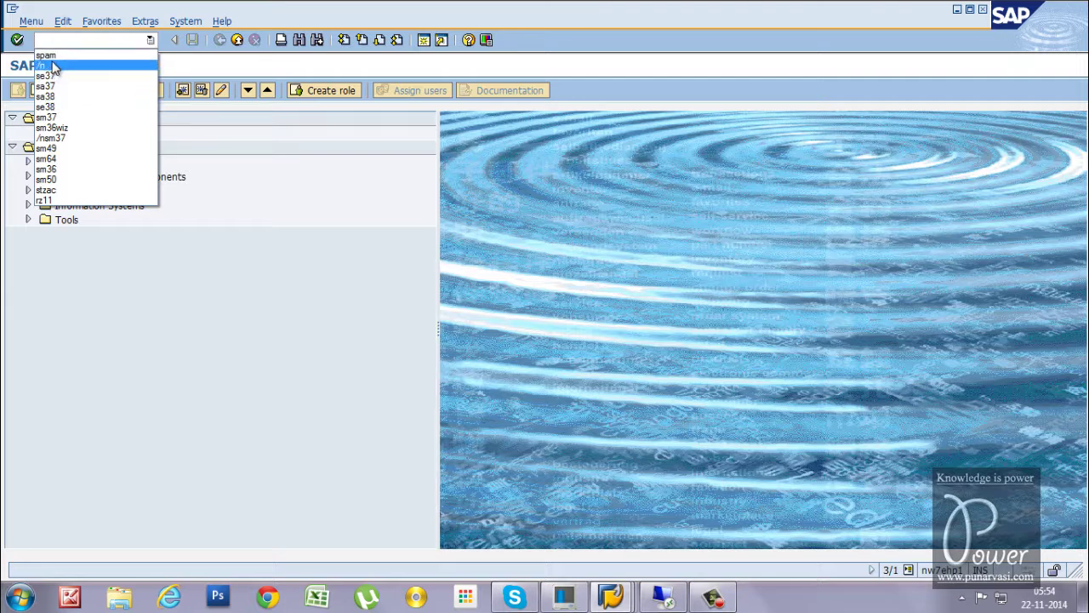
pyautogui.click(47, 116)
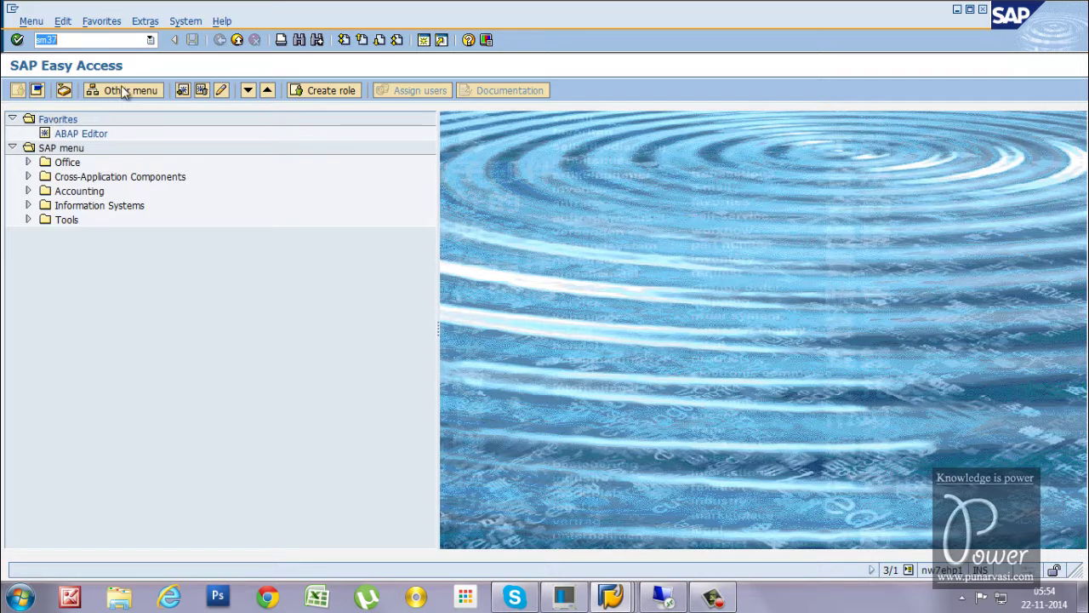
pyautogui.click(16, 40)
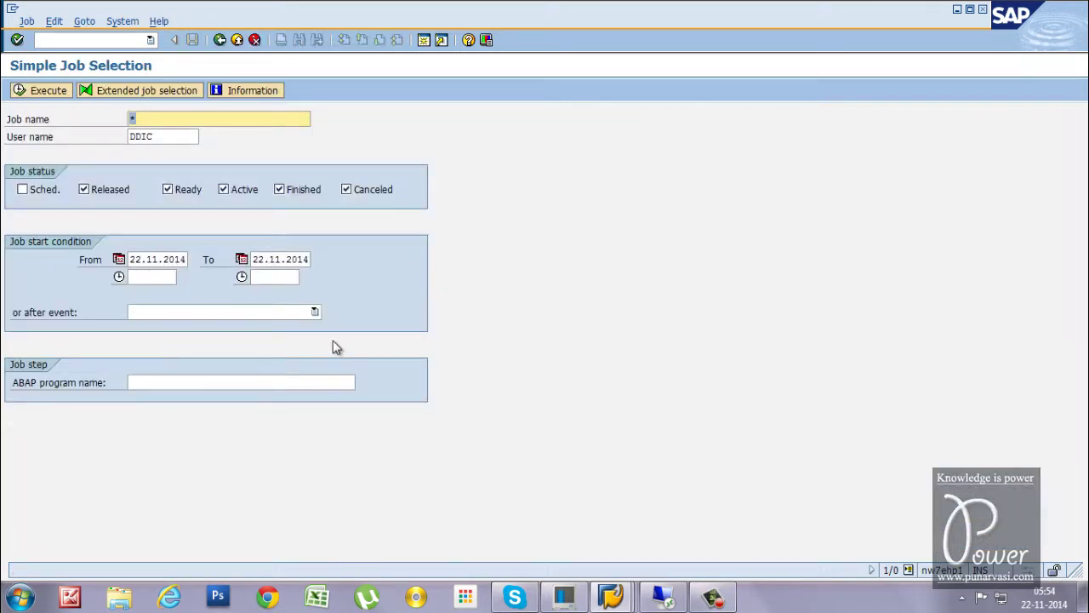
# - Restrict the job selection to Released and Active jobs, list them, and refresh the job overview
pyautogui.click(23, 189)
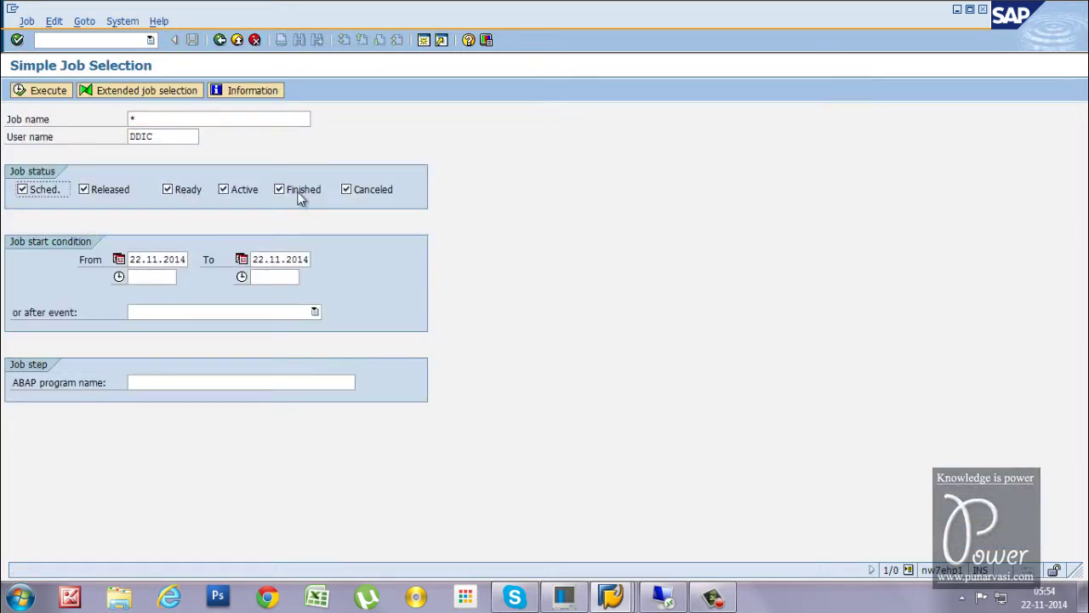
pyautogui.click(171, 192)
pyautogui.click(306, 192)
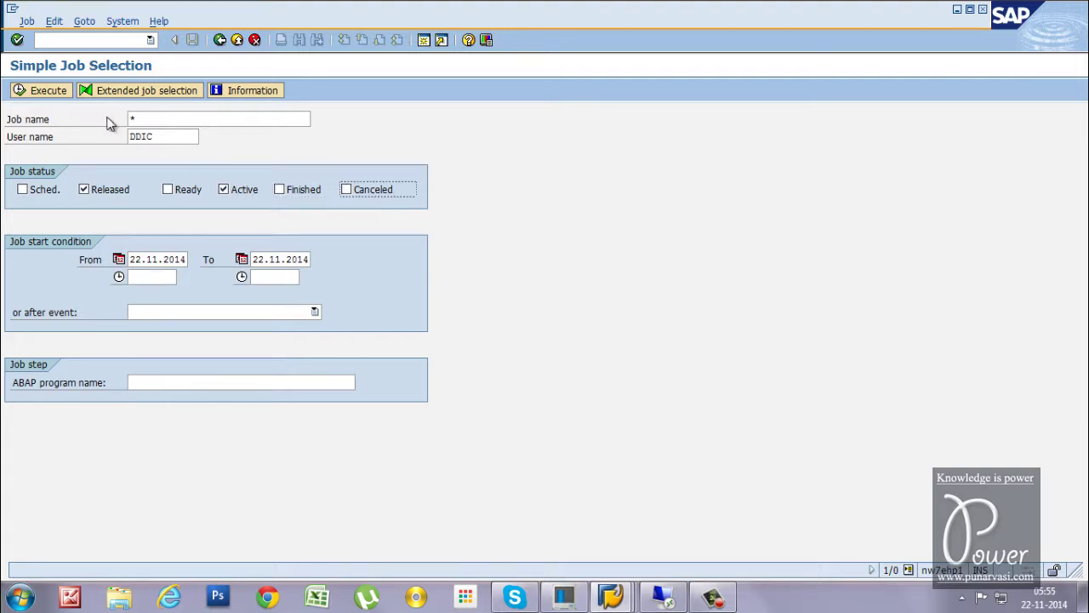
pyautogui.click(48, 92)
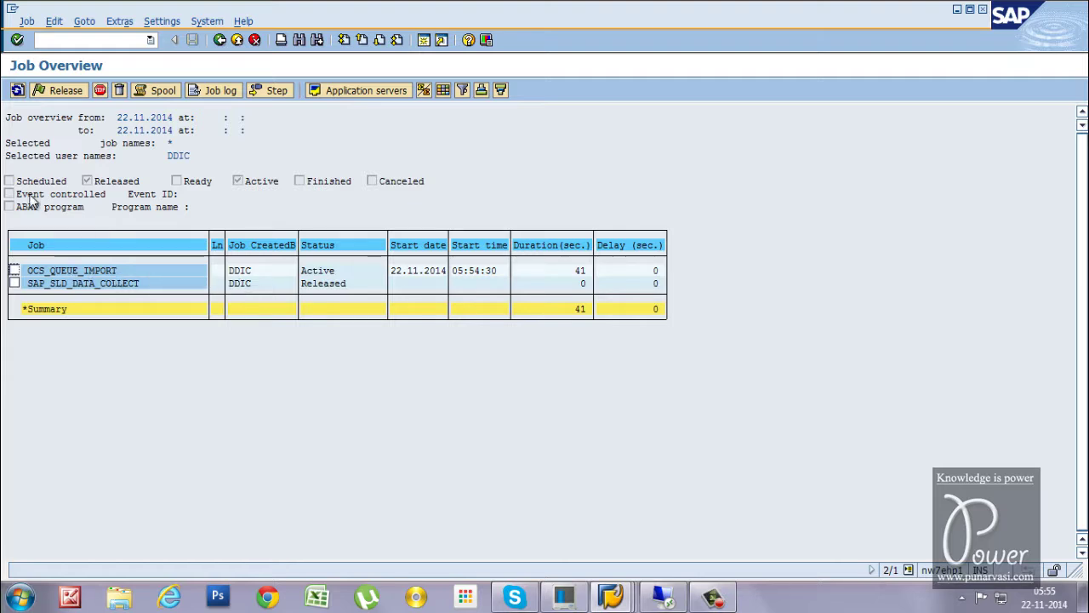
pyautogui.click(17, 90)
pyautogui.click(17, 91)
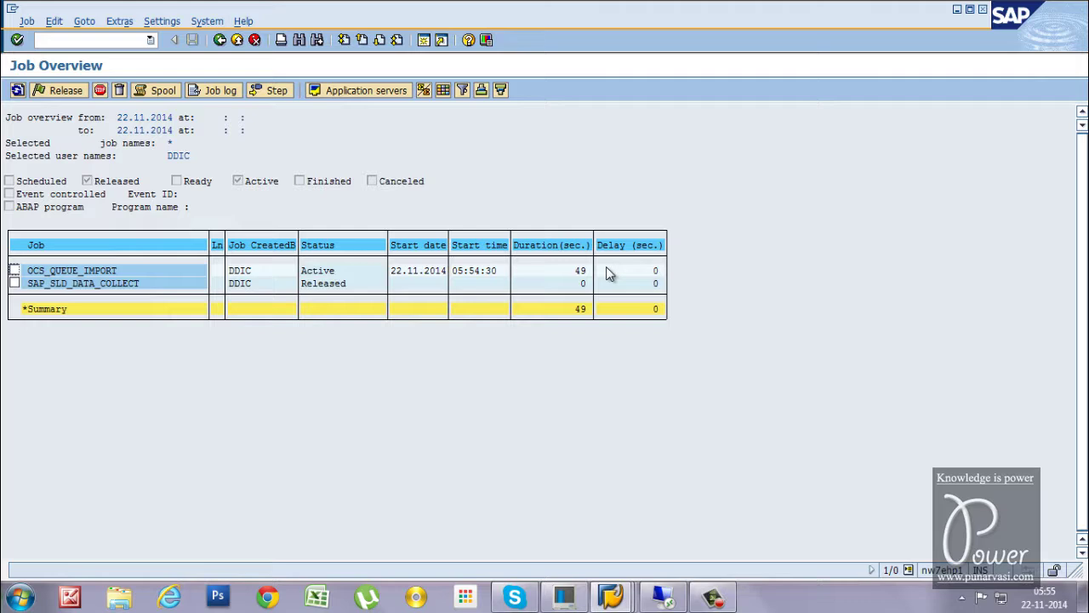
pyautogui.click(17, 91)
# - Open another session with transaction sm50 and select background work process 12 in the process overview
pyautogui.click(423, 40)
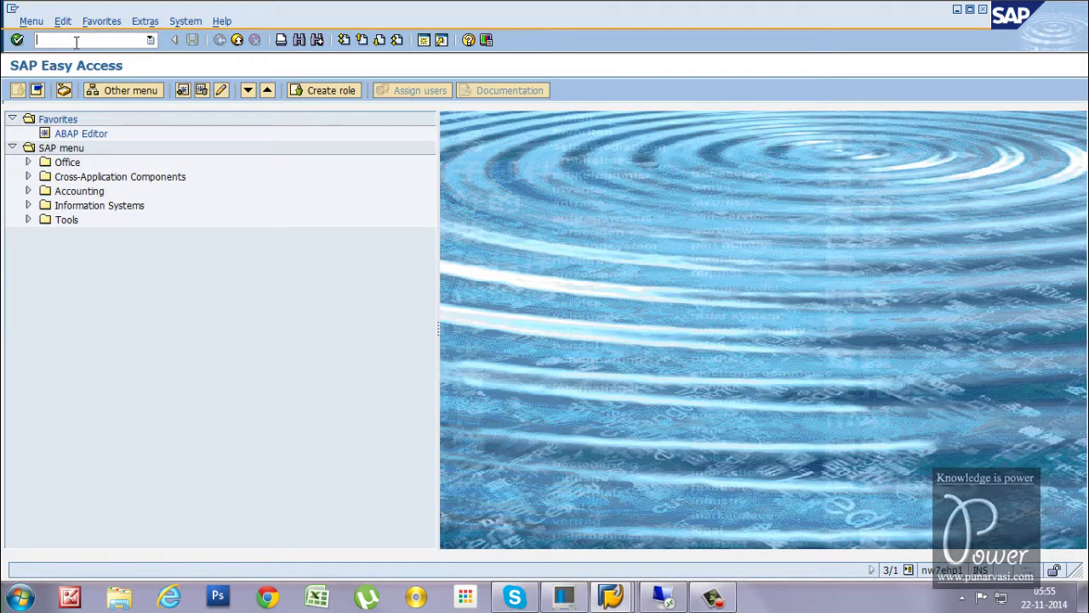
pyautogui.click(87, 39)
pyautogui.write('sm50')
pyautogui.press('Return')
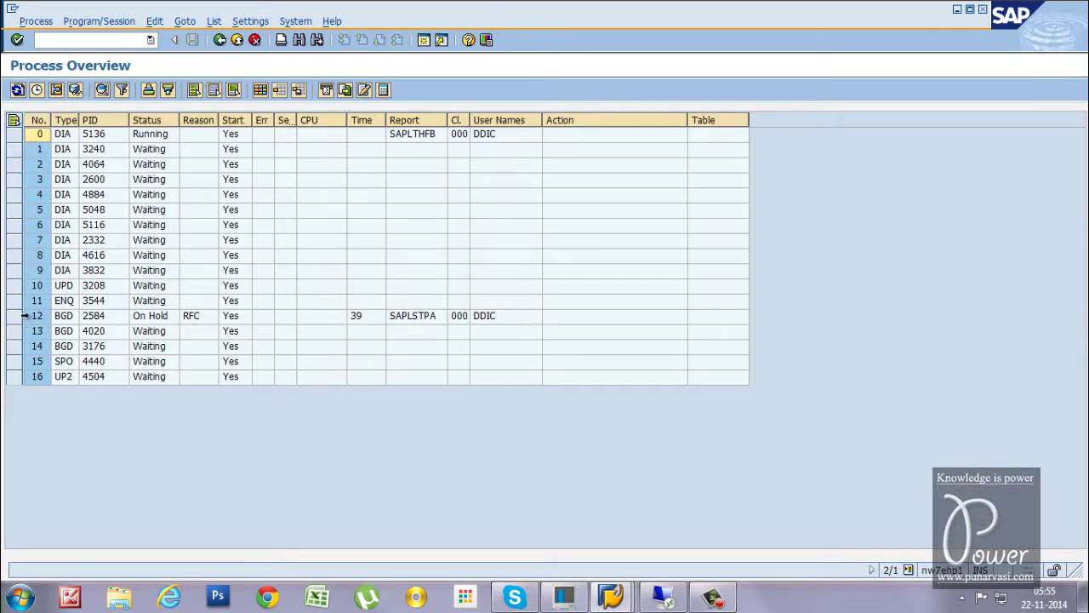
pyautogui.click(22, 315)
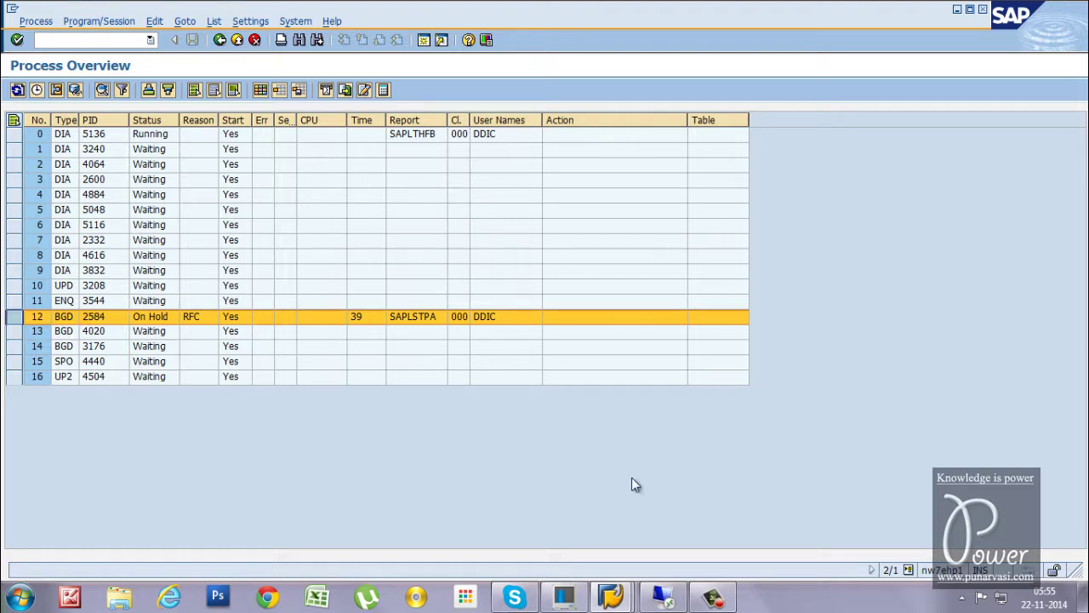
# - Switch to the job overview, examine the job log of OCS_QUEUE_IMPORT, and leave the log
pyautogui.moveTo(634, 601)
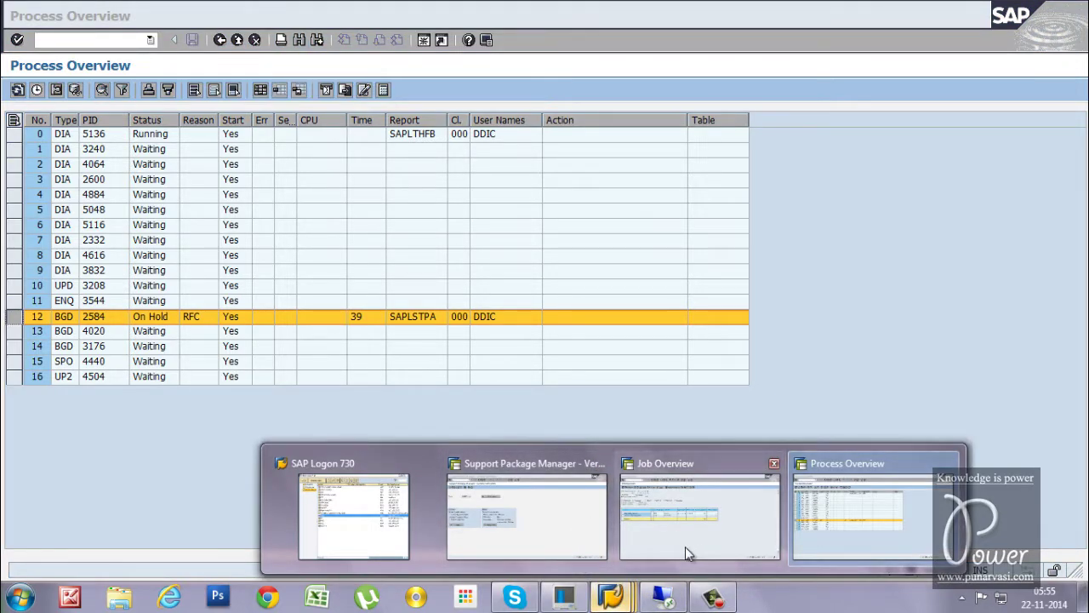
pyautogui.click(686, 546)
pyautogui.click(15, 270)
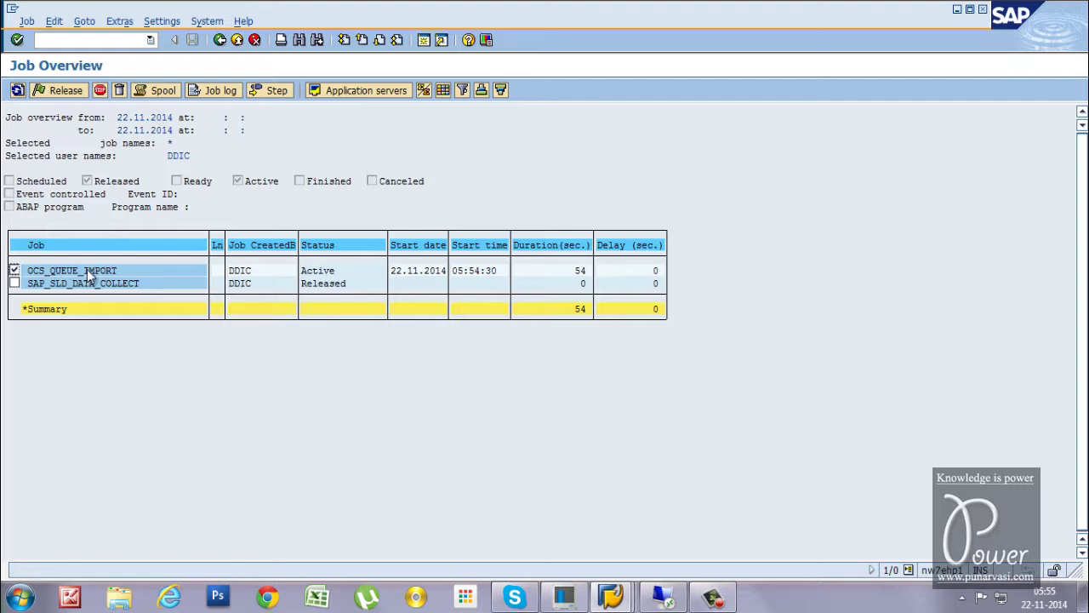
pyautogui.click(213, 91)
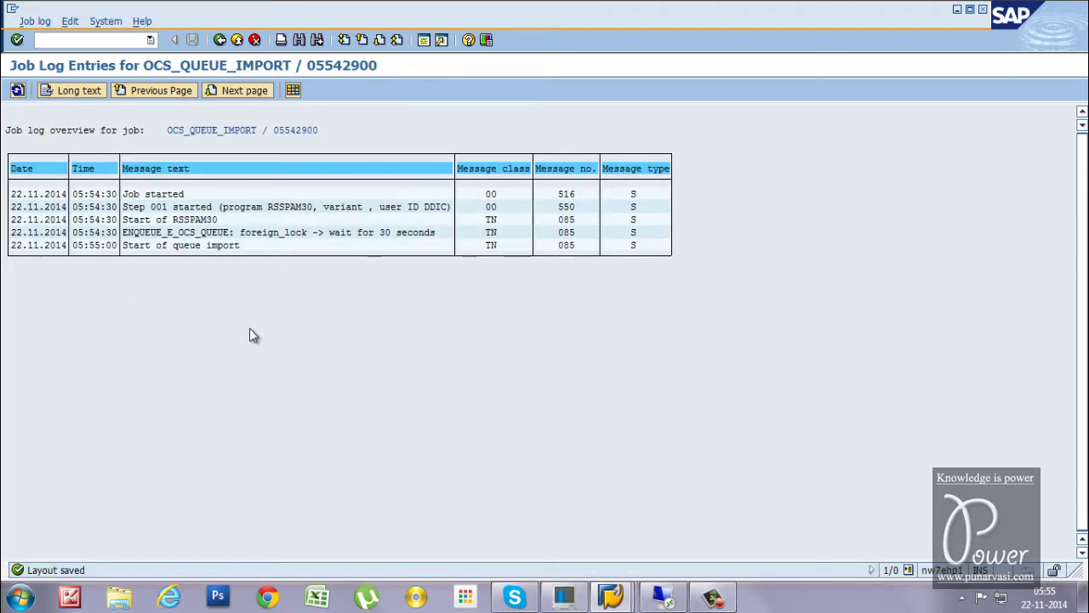
pyautogui.click(219, 40)
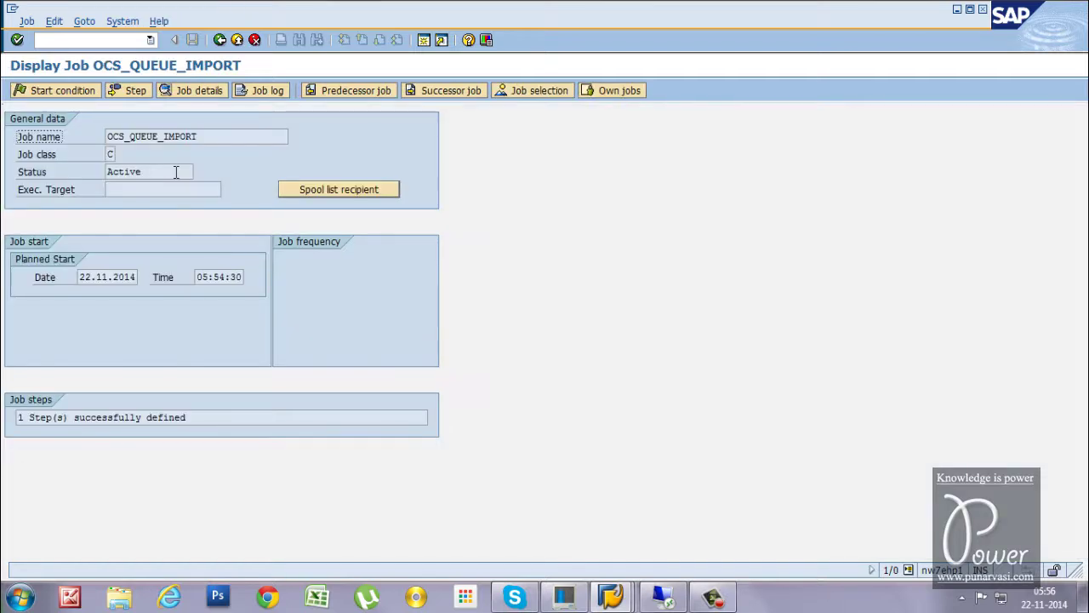
# - Open the details of job OCS_QUEUE_IMPORT and compare its work process number and PID with the process overview
pyautogui.click(189, 92)
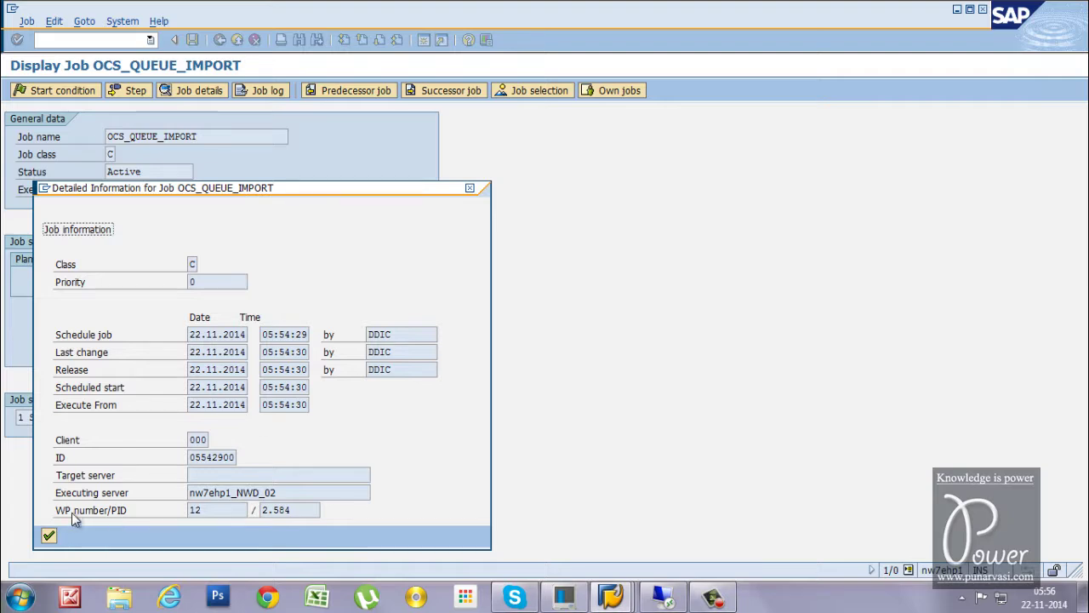
pyautogui.click(213, 510)
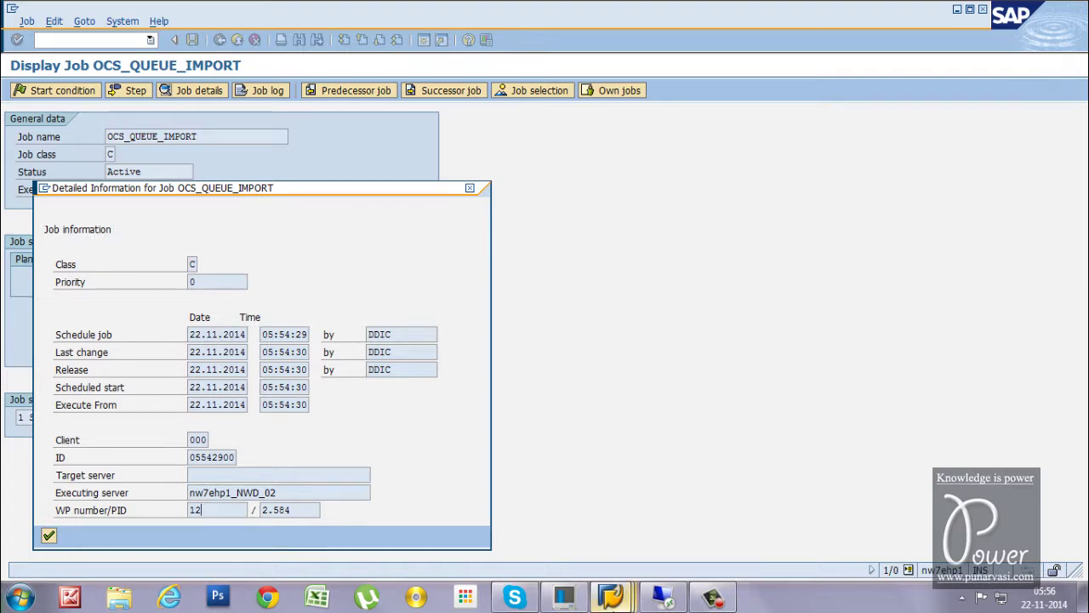
pyautogui.moveTo(611, 599)
pyautogui.click(853, 530)
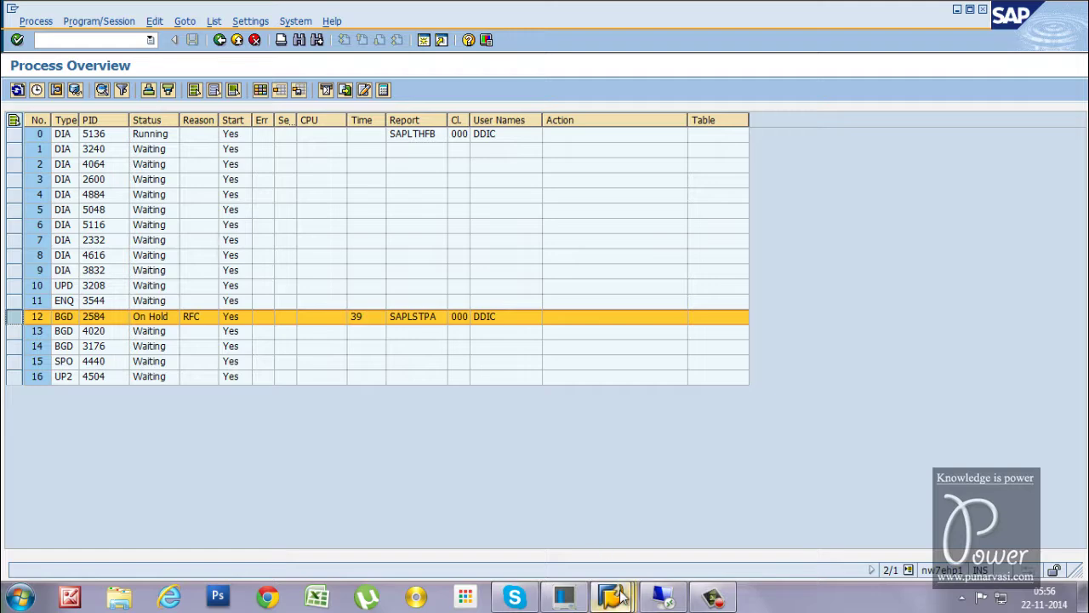
pyautogui.moveTo(611, 596)
pyautogui.click(714, 521)
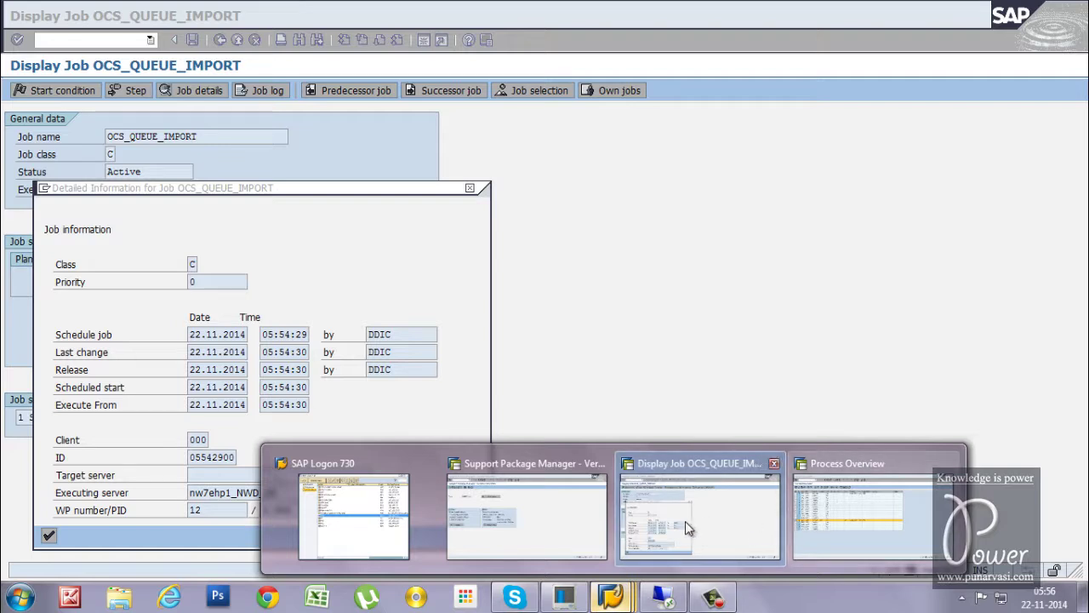
# - Return to the Support Package Manager session, refresh the queue import status, and check whether Confirm is available
pyautogui.click(529, 524)
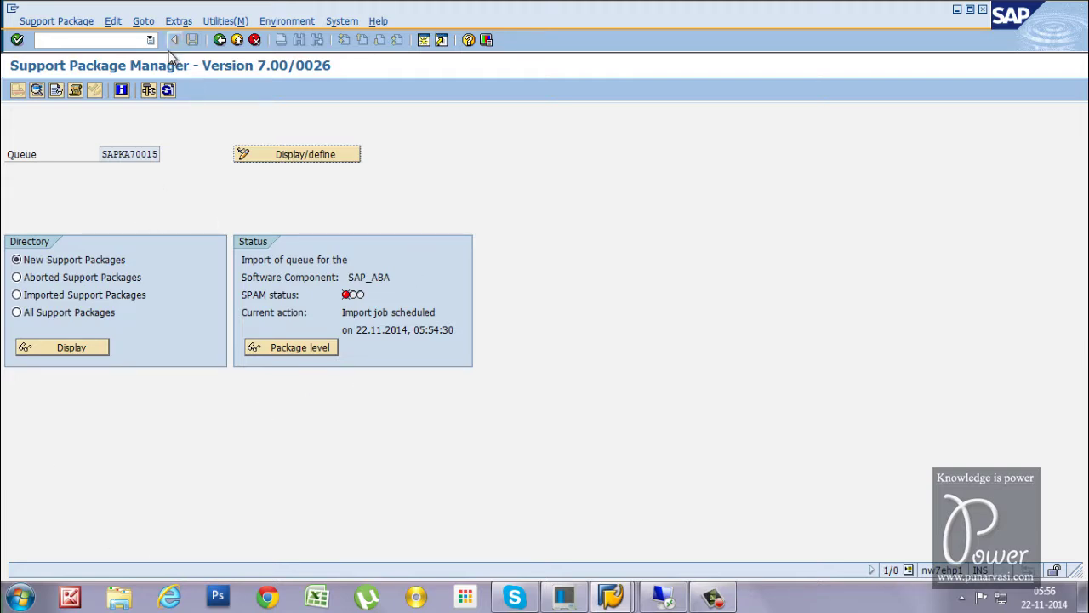
pyautogui.click(168, 90)
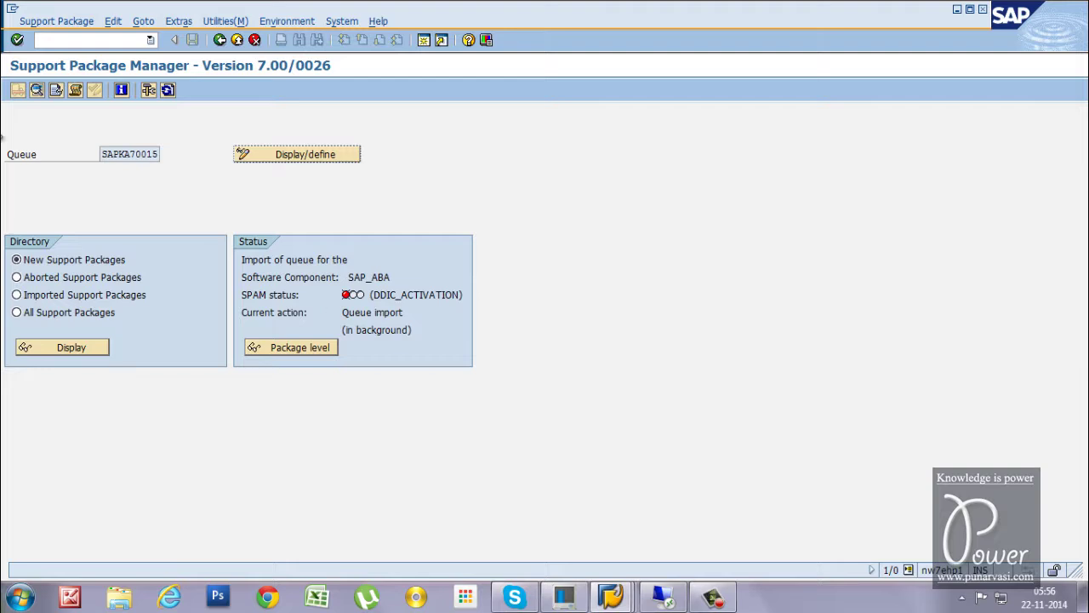
pyautogui.click(40, 23)
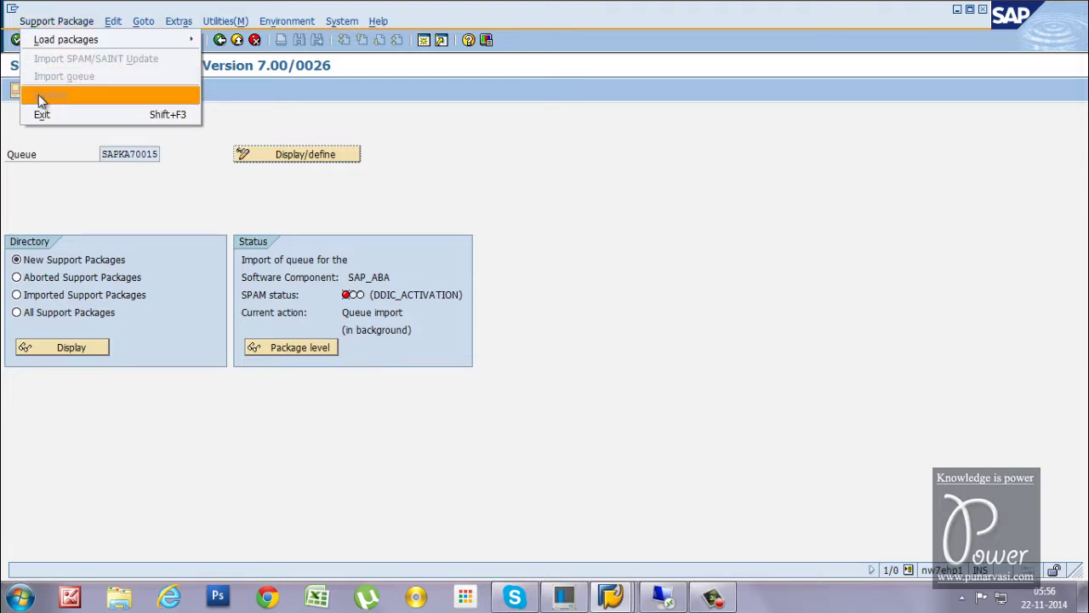
pyautogui.click(481, 397)
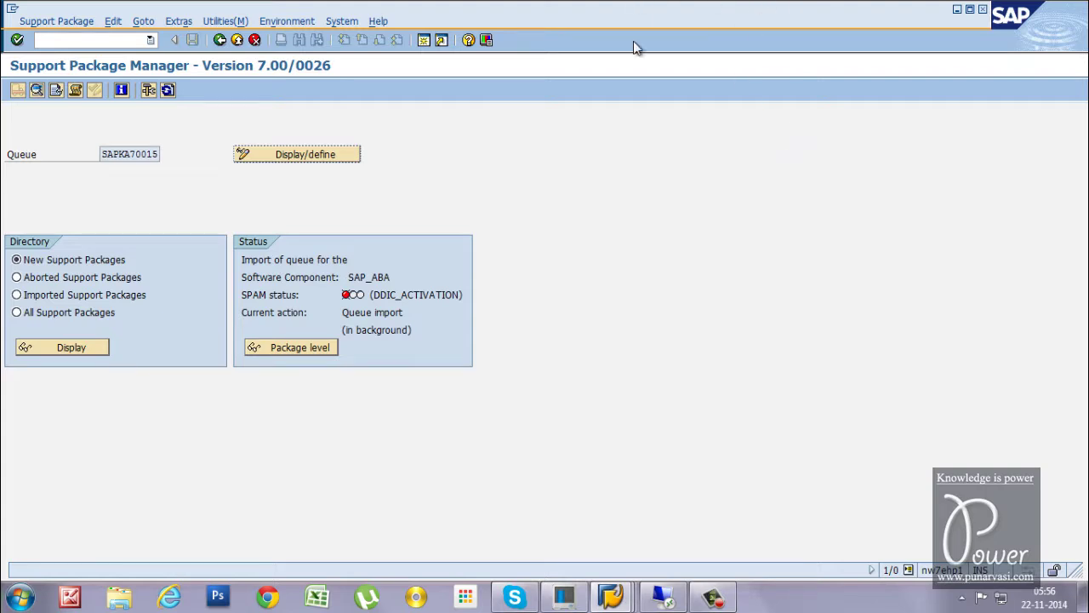
# - Refresh the overview of active and finished jobs and switch back to the Support Package Manager session
pyautogui.click(703, 602)
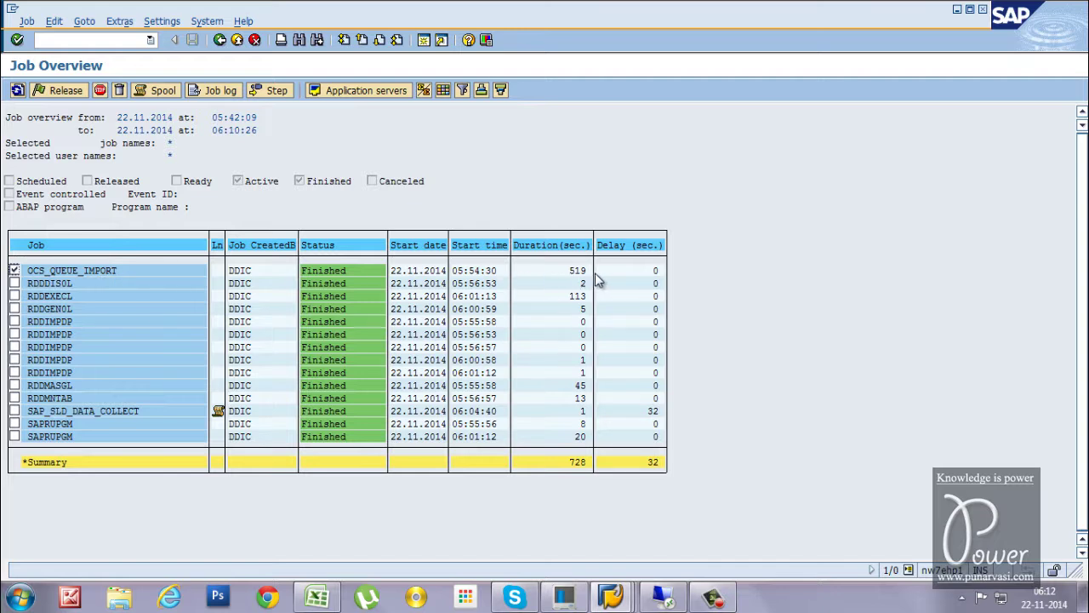
pyautogui.click(17, 90)
pyautogui.click(611, 596)
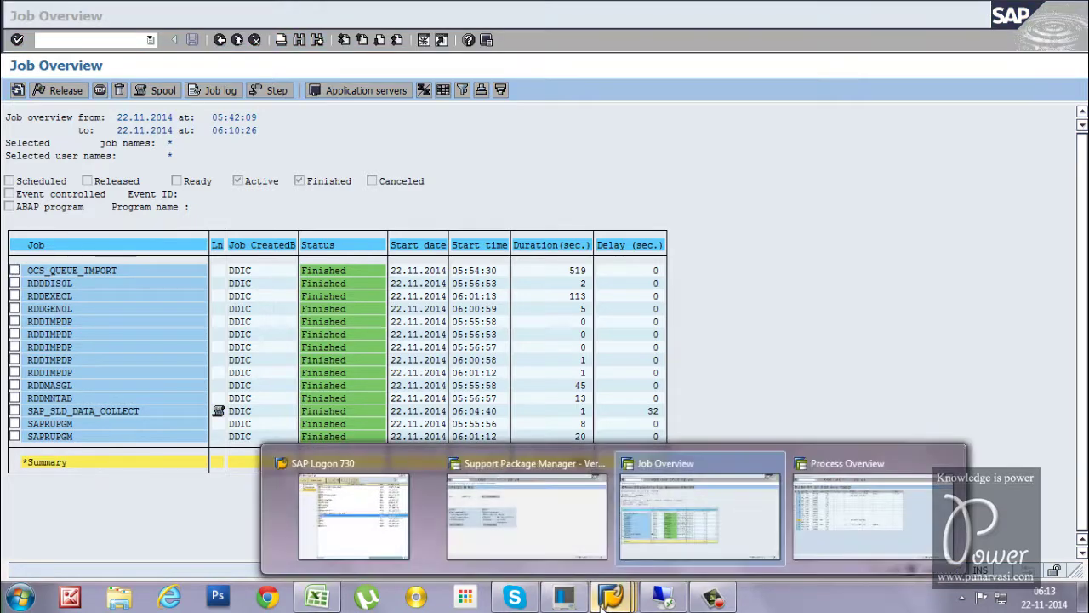
pyautogui.click(520, 544)
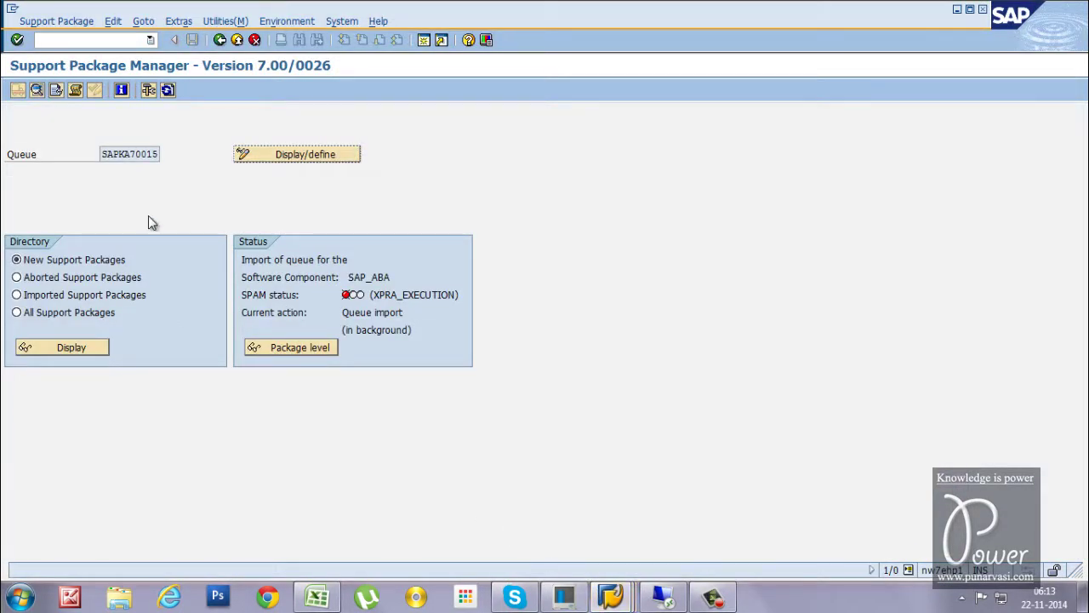
# - Refresh the import status of queue SAPKA70015, confirm the imported queue, and check the SPAM status
pyautogui.click(168, 91)
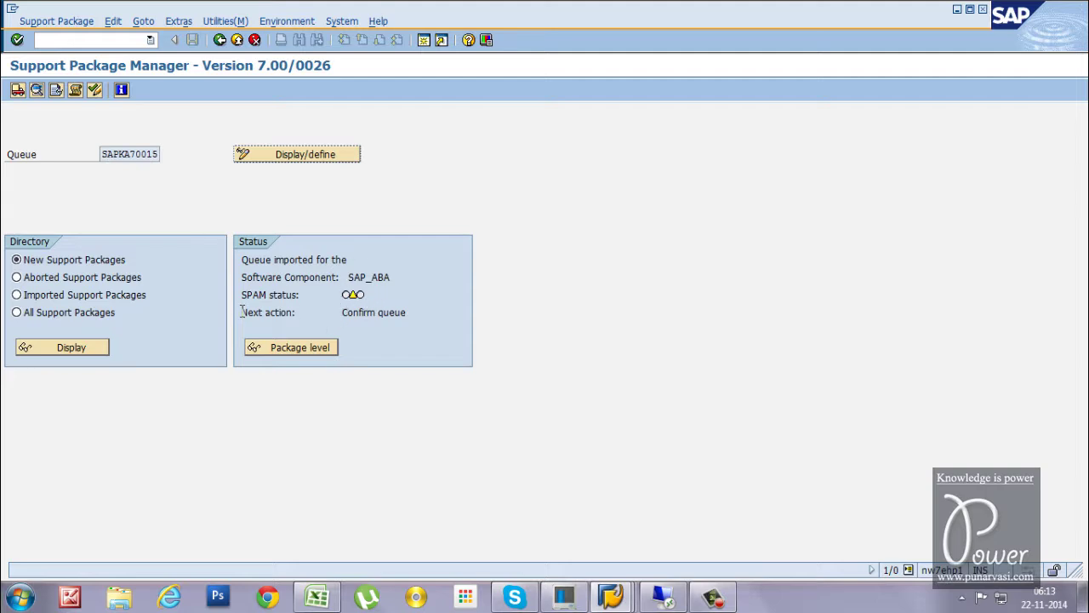
pyautogui.moveTo(361, 303)
pyautogui.click(44, 22)
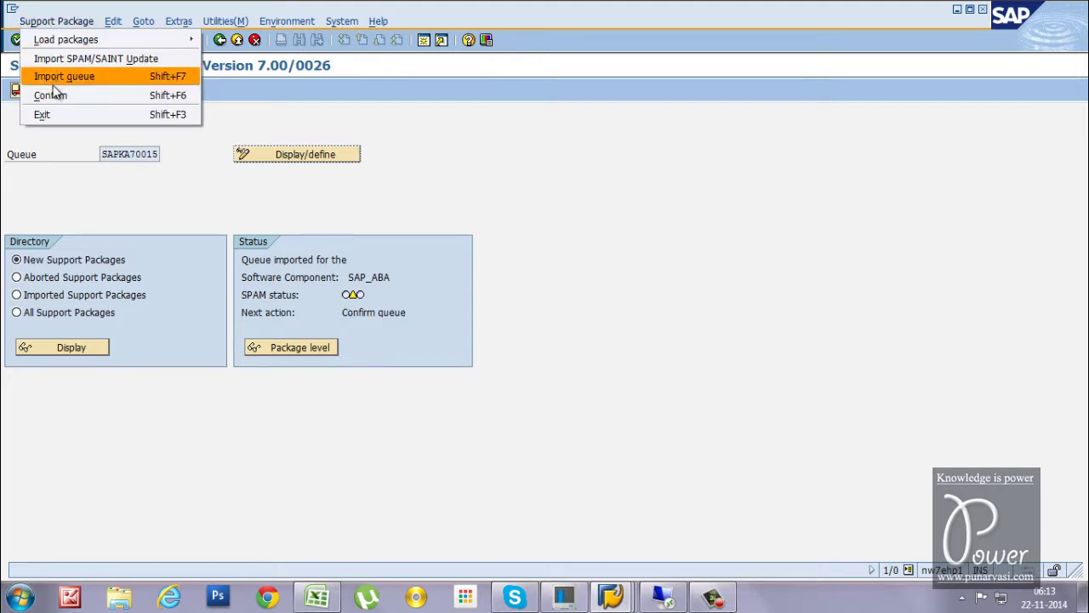
pyautogui.click(51, 96)
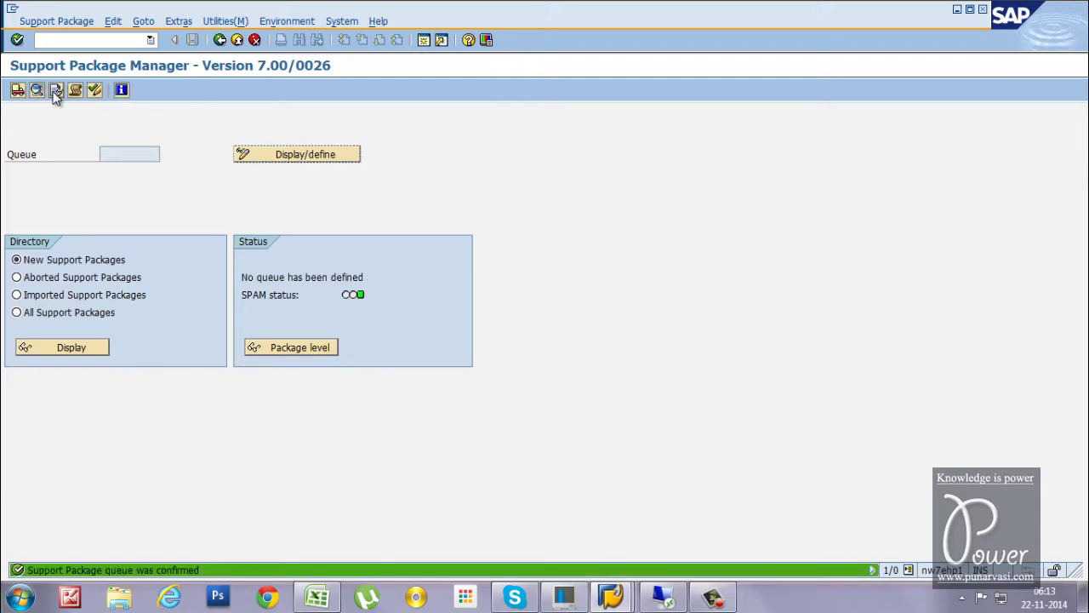
pyautogui.moveTo(353, 303)
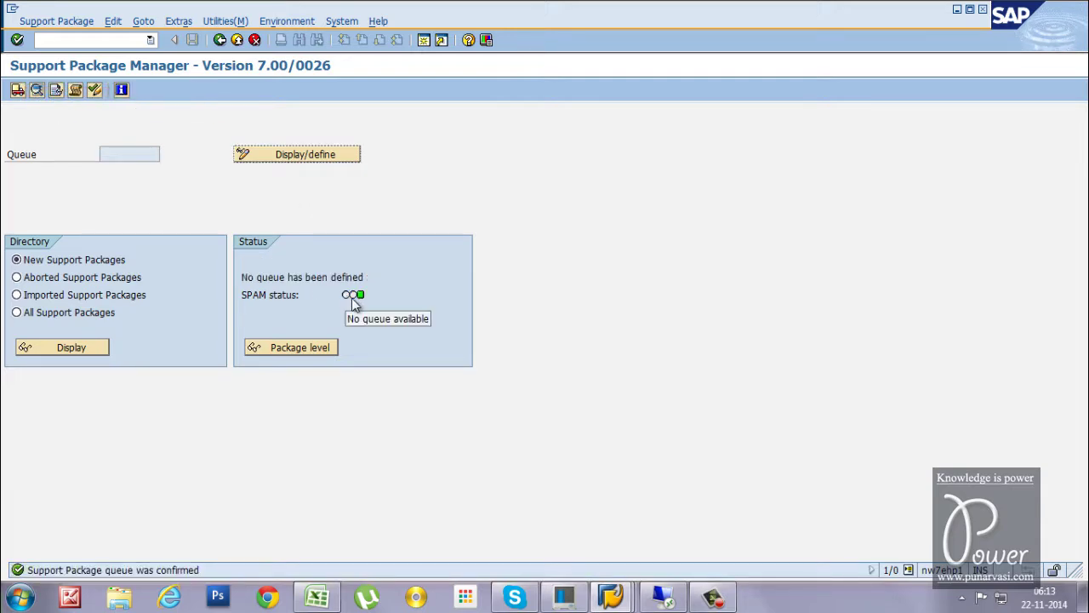
# - Open the system status, check the support package level of SAP_ABA in the component information, and close both windows
pyautogui.click(339, 22)
pyautogui.click(353, 233)
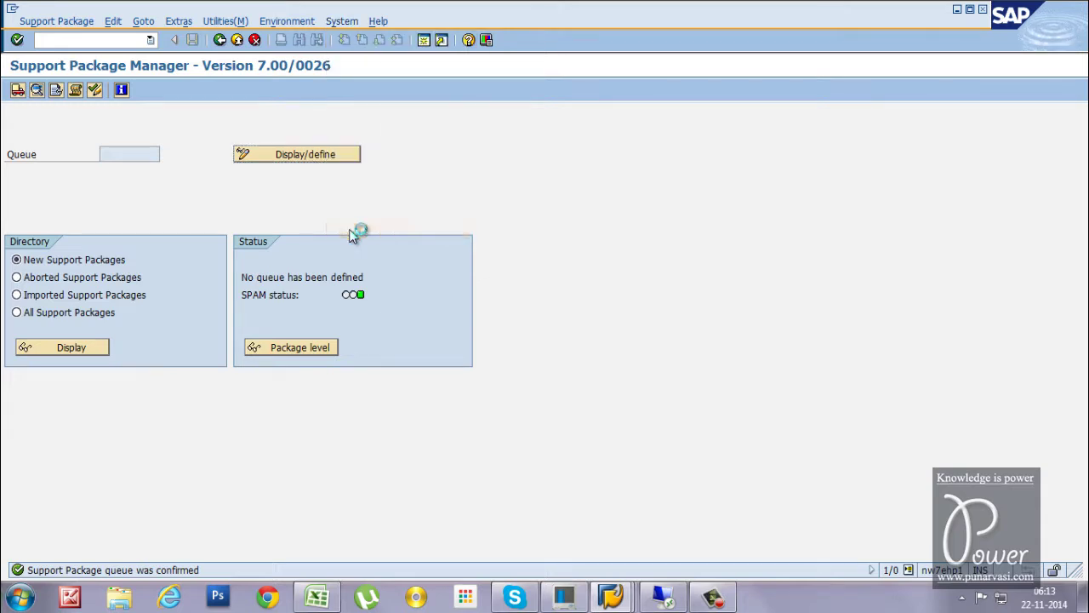
pyautogui.click(429, 298)
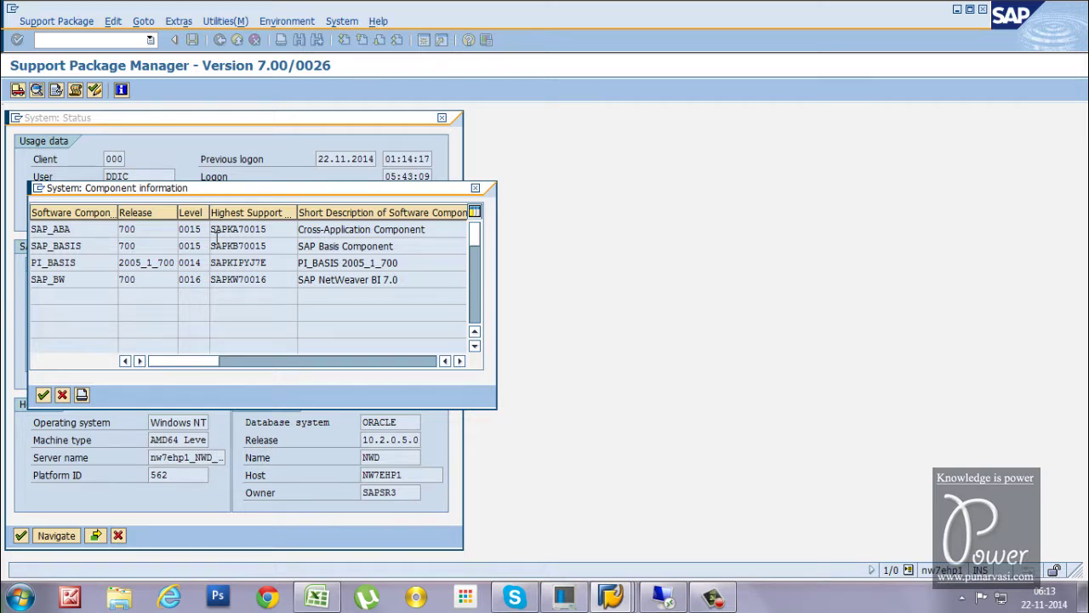
pyautogui.click(478, 191)
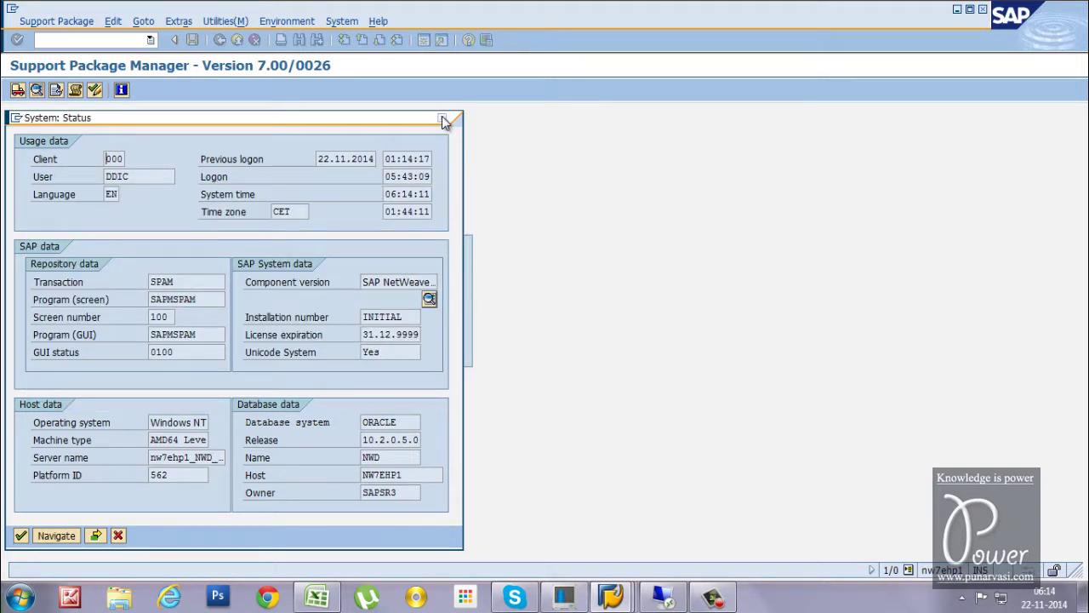
pyautogui.click(442, 119)
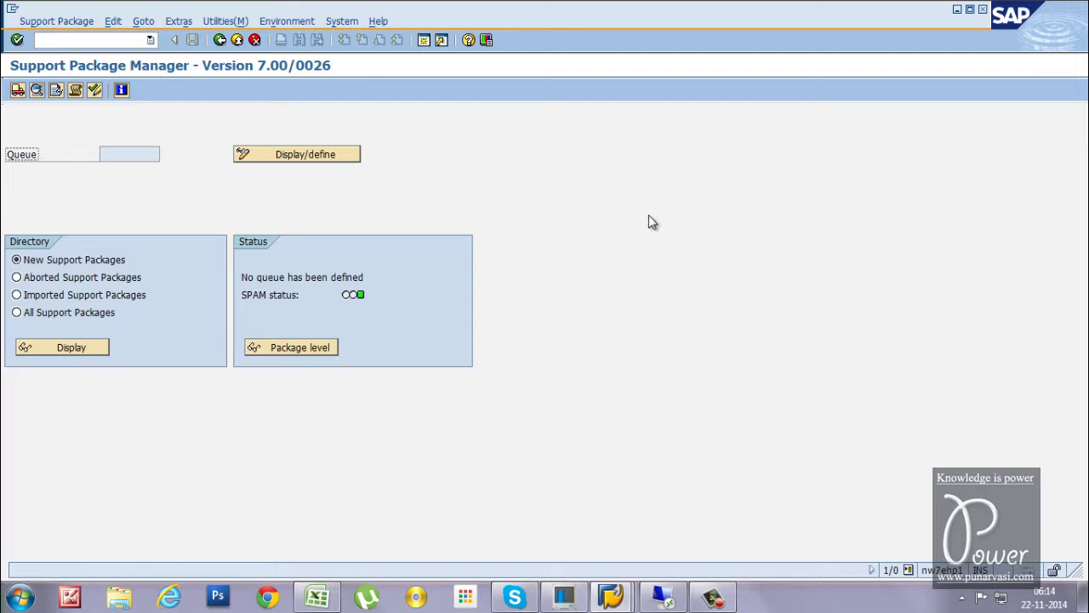